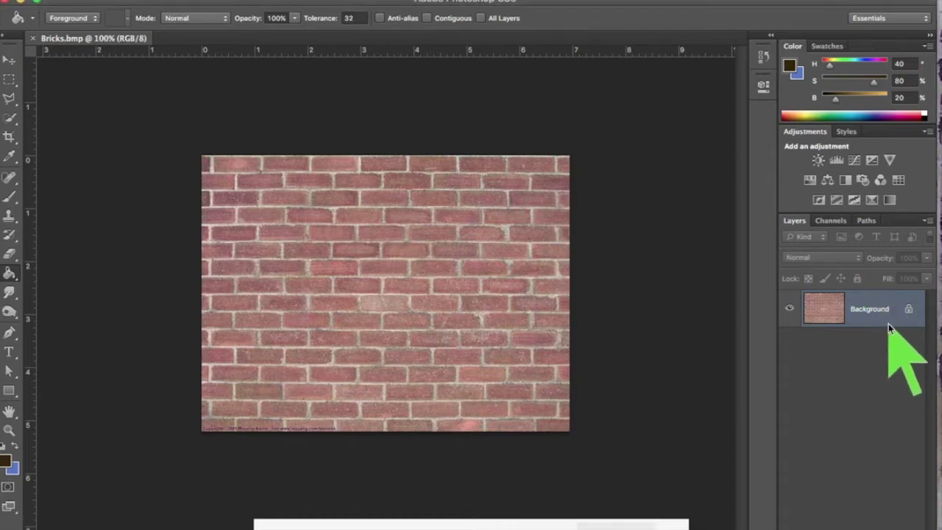
- Duplicate the Background layer and delete the resulting copy
right_click(888, 324)
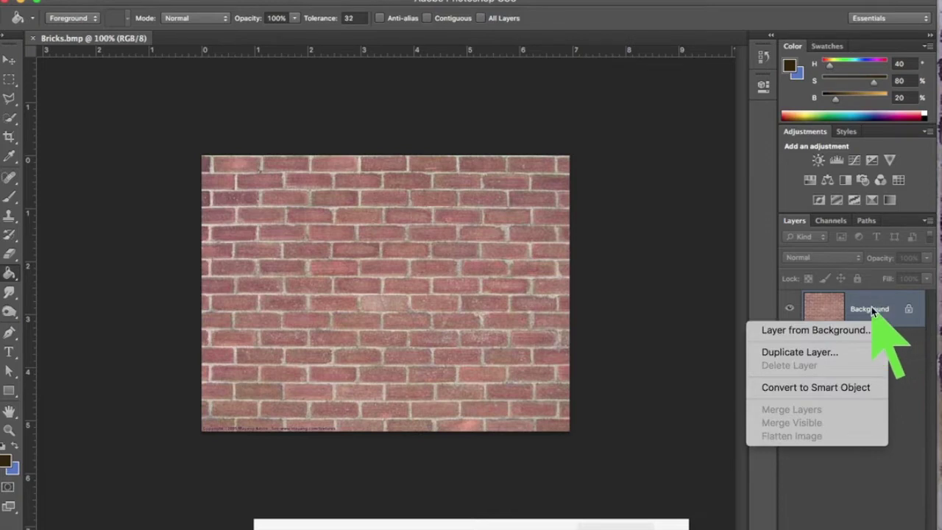
click(817, 352)
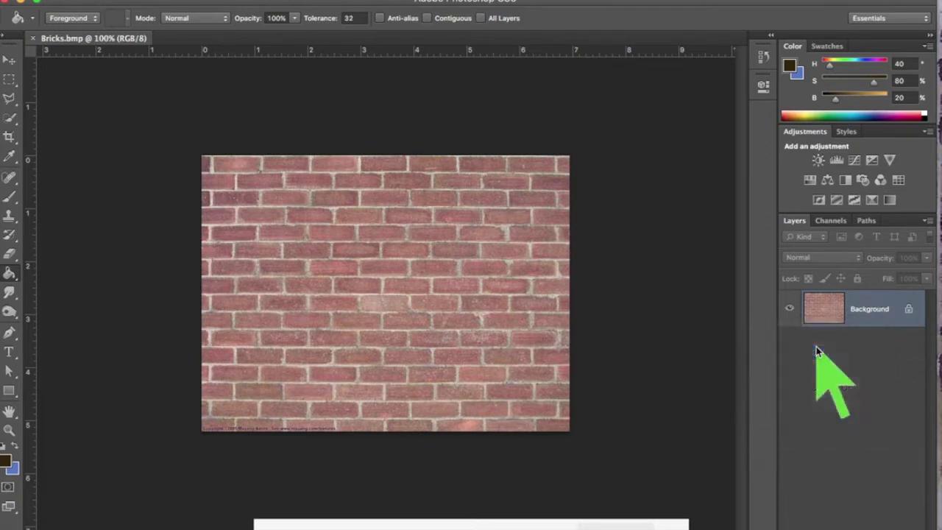
click(856, 288)
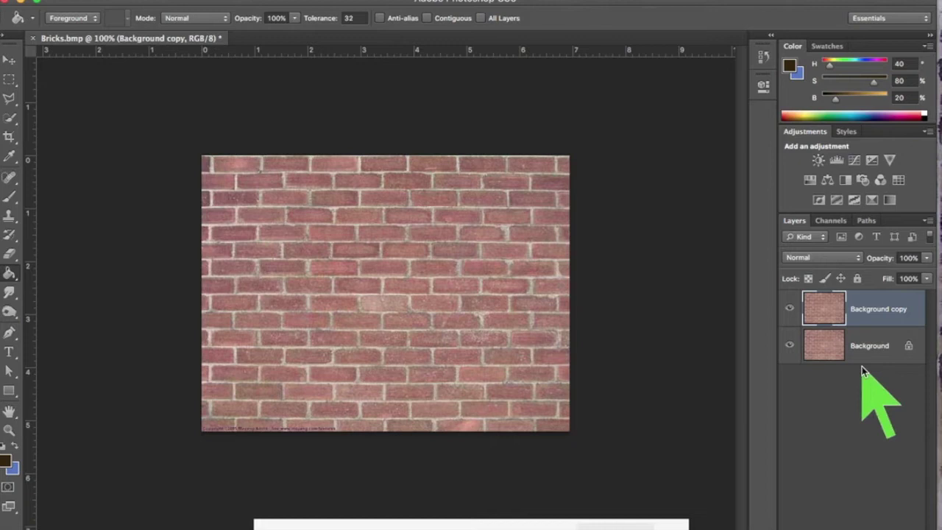
key(Delete)
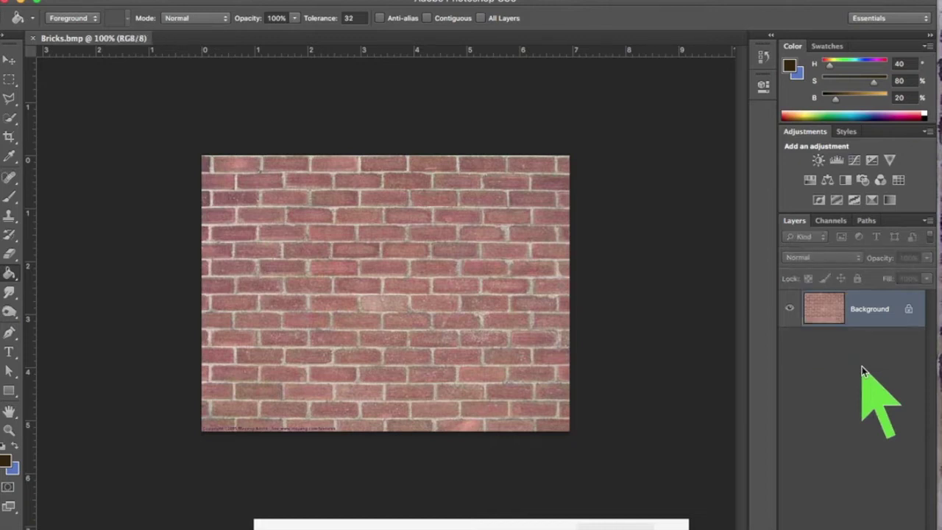
- Copy the Background layer's brick image onto a new layer above it
key(ctrl+j)
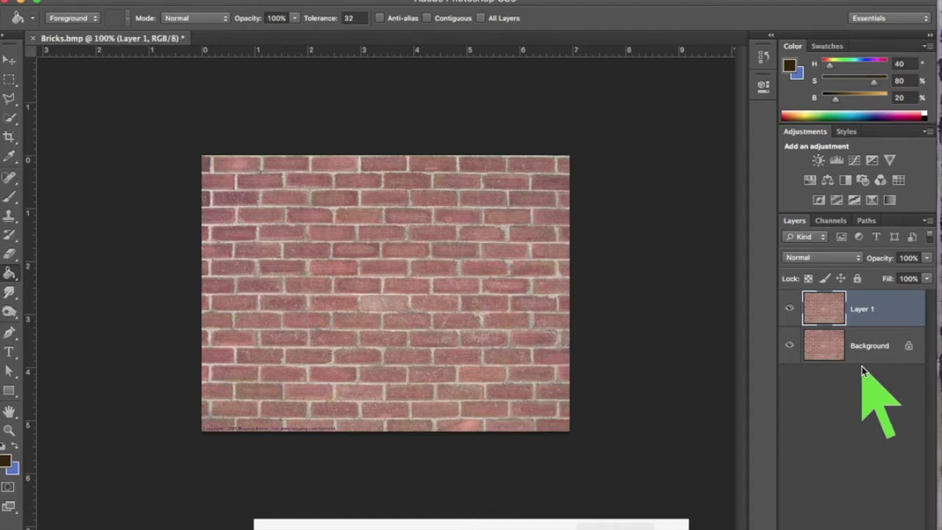
right_click(874, 313)
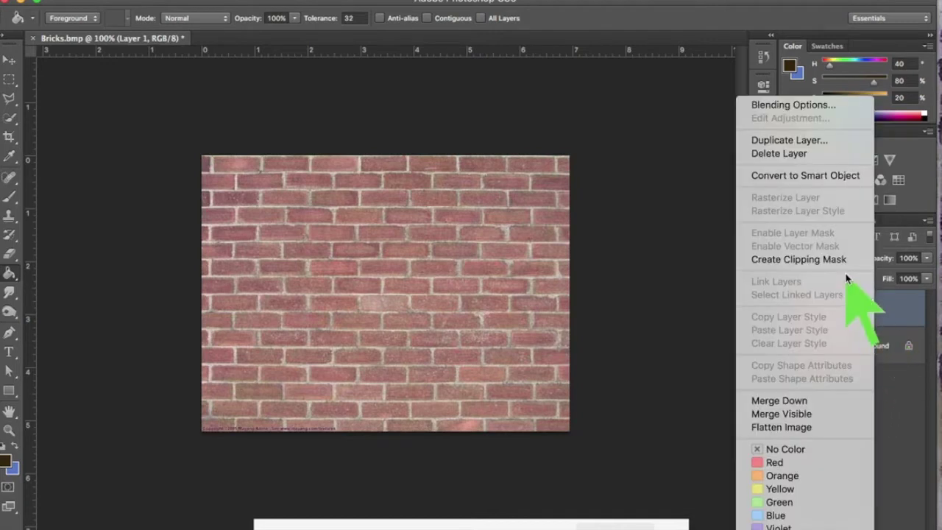
click(889, 375)
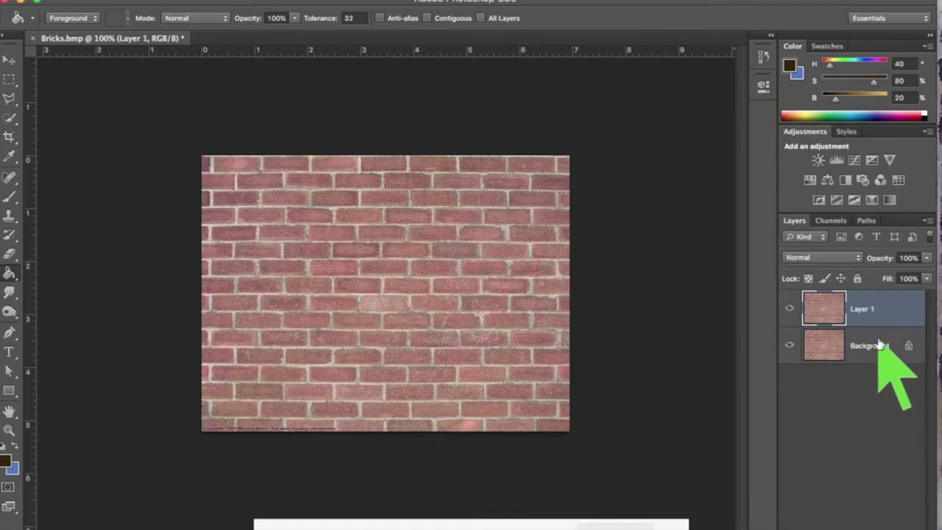
- Add an empty layer directly above Background and fill it with near-white using the Paint Bucket
click(878, 346)
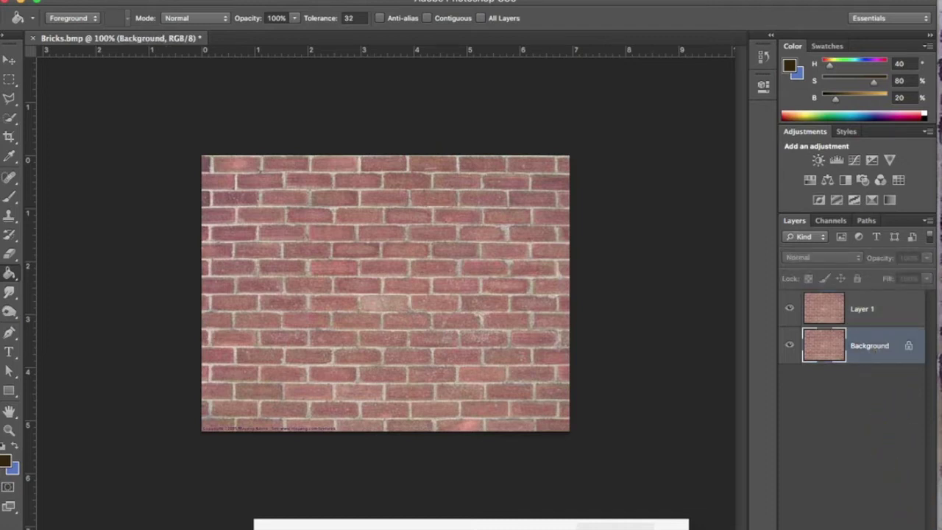
key(super+shift+alt+n)
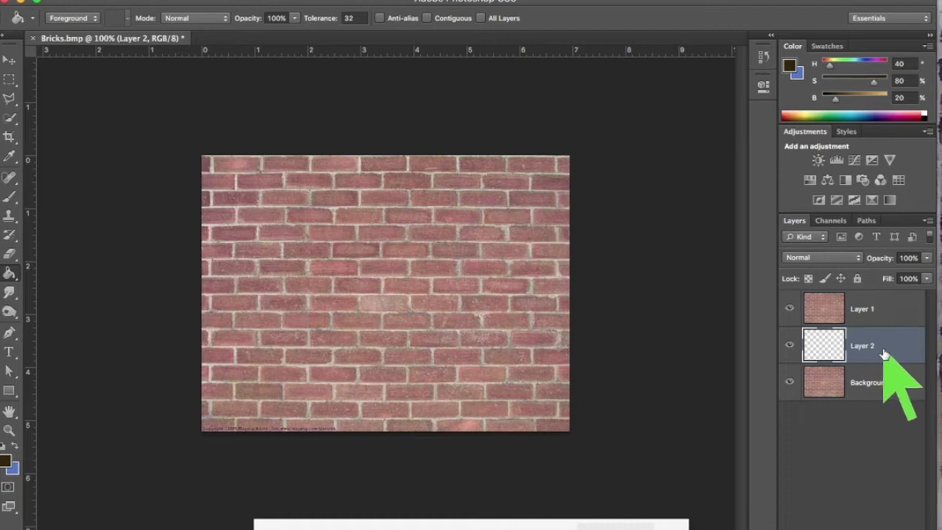
click(9, 463)
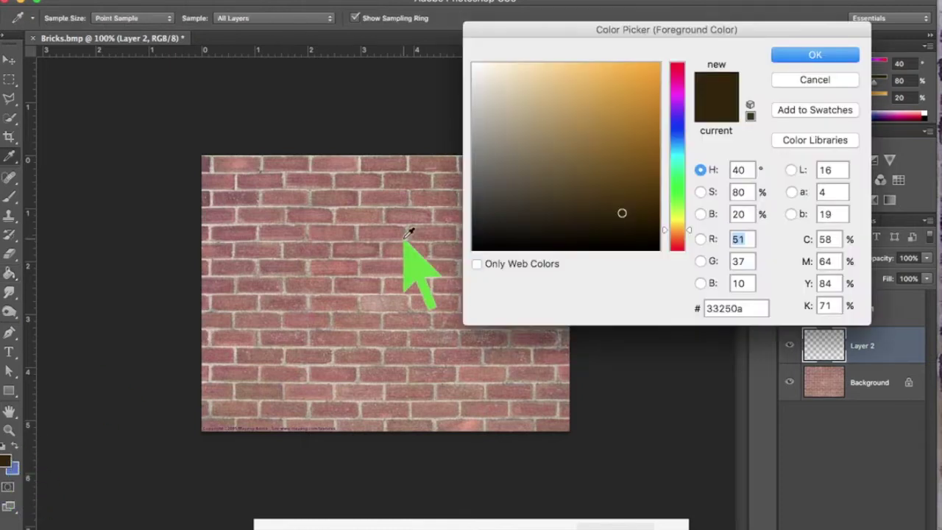
click(475, 65)
click(804, 56)
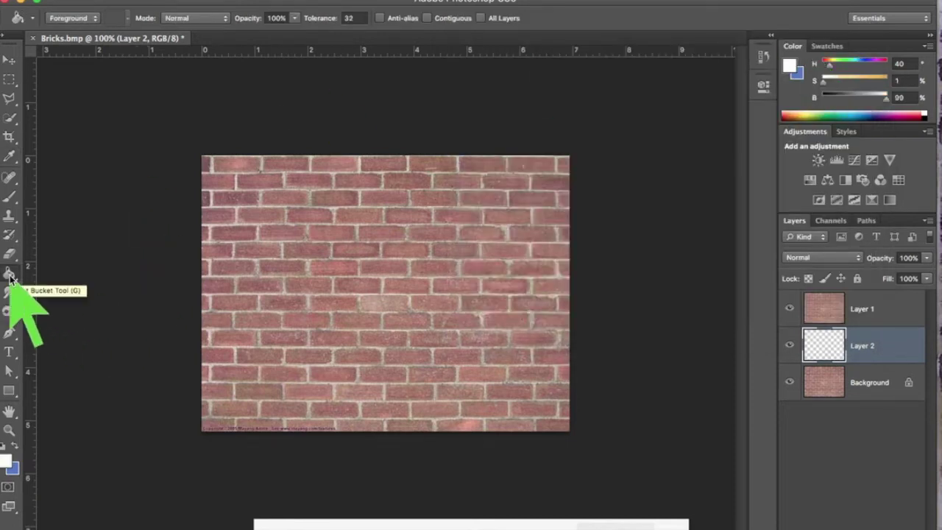
click(262, 289)
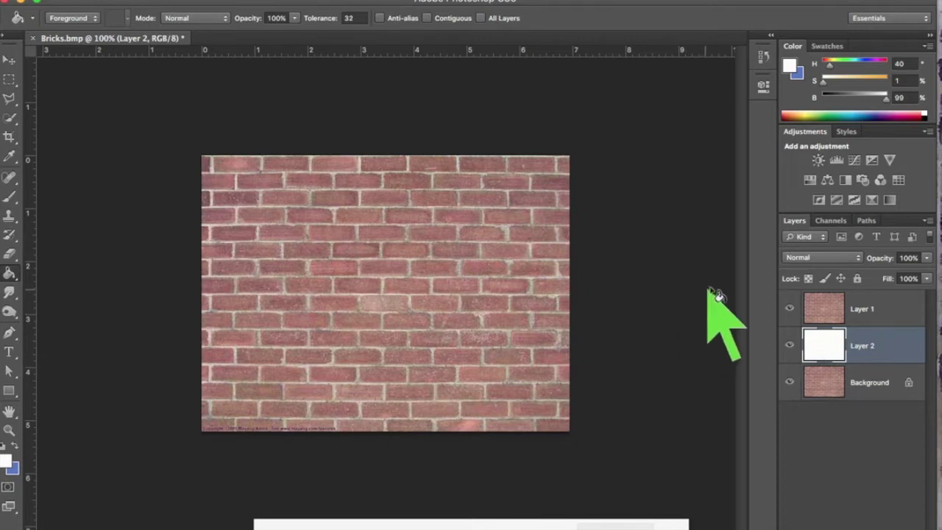
- Make Layer 1 active and open the Type tool's list of fonts
click(867, 310)
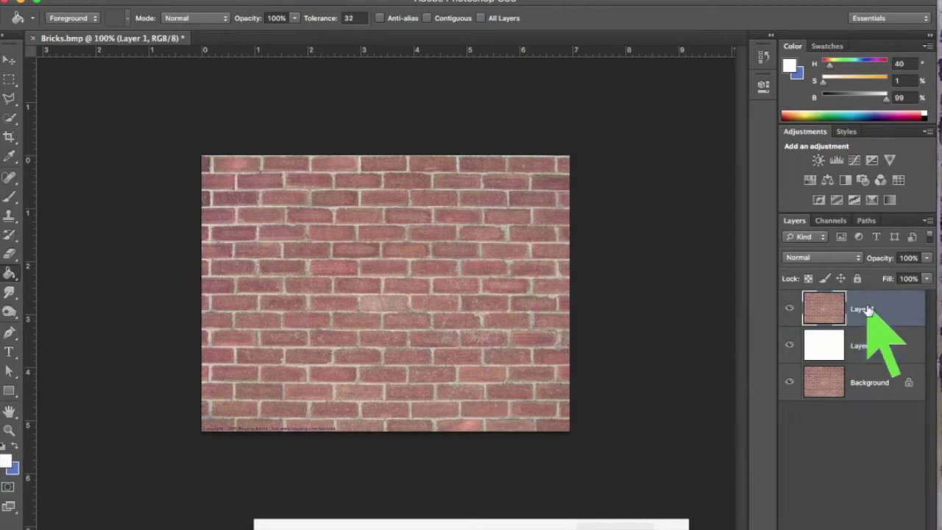
click(11, 353)
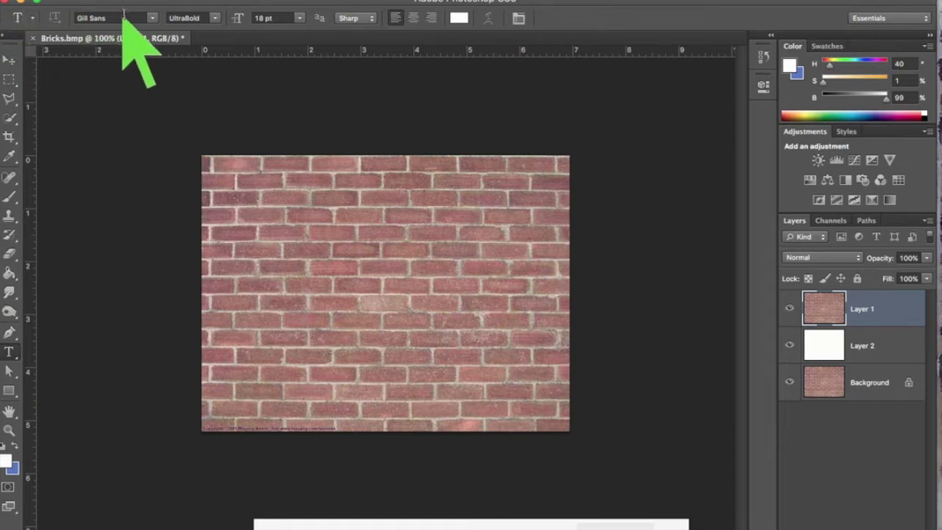
click(155, 23)
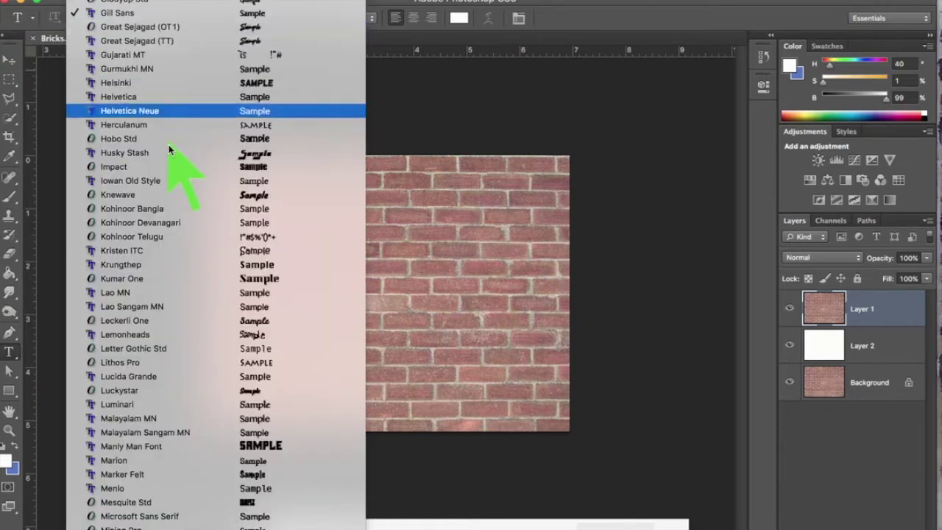
- Browse the font samples to compare typefaces for the text
scroll(171, 177, up, 5)
scroll(171, 168, up, 10)
scroll(171, 168, down, 15)
scroll(170, 166, down, 20)
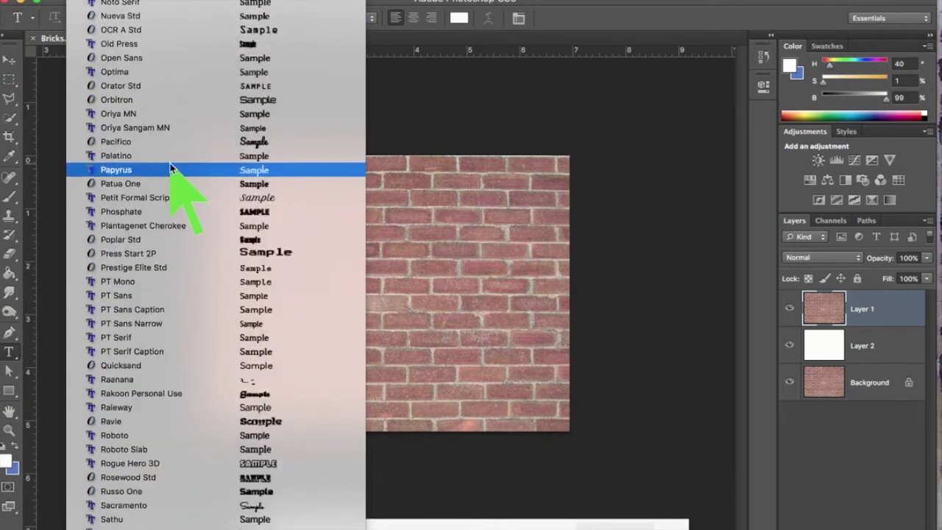
scroll(170, 166, down, 5)
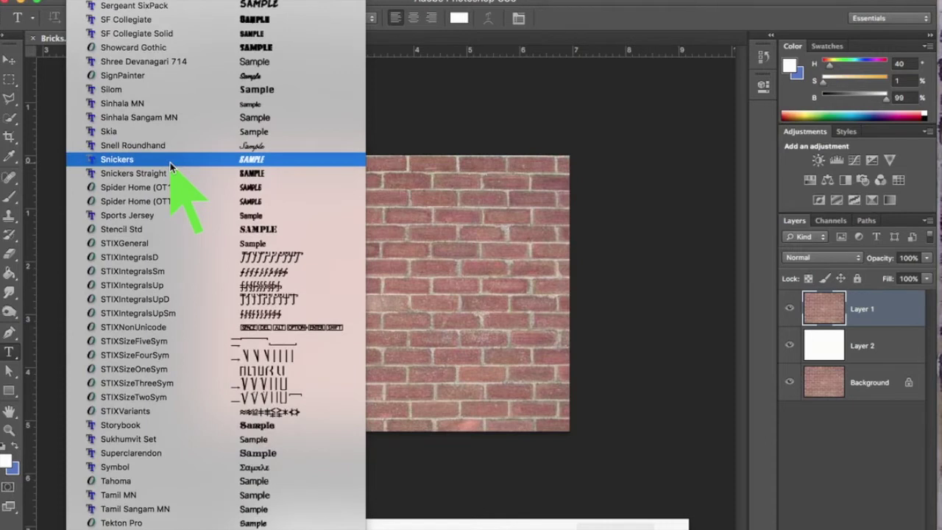
scroll(170, 166, up, 12)
scroll(170, 166, up, 11)
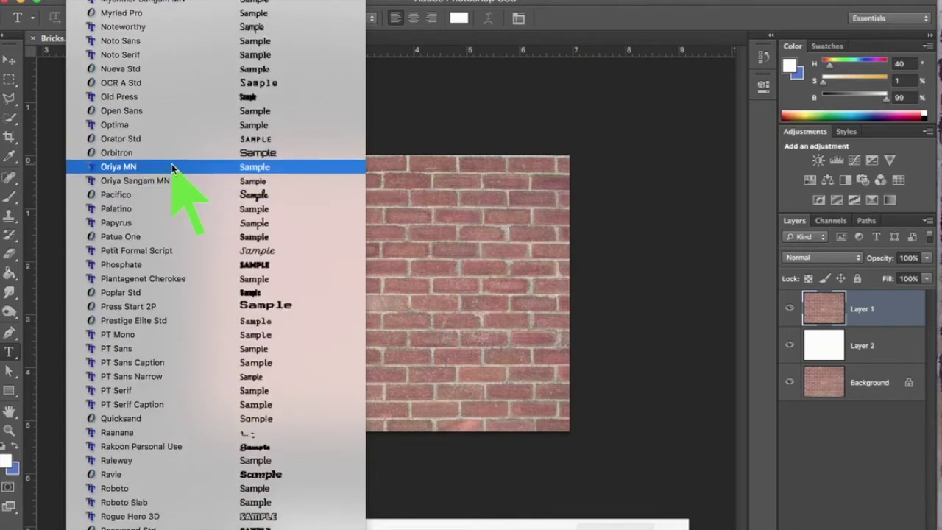
scroll(172, 168, up, 1)
scroll(171, 166, up, 14)
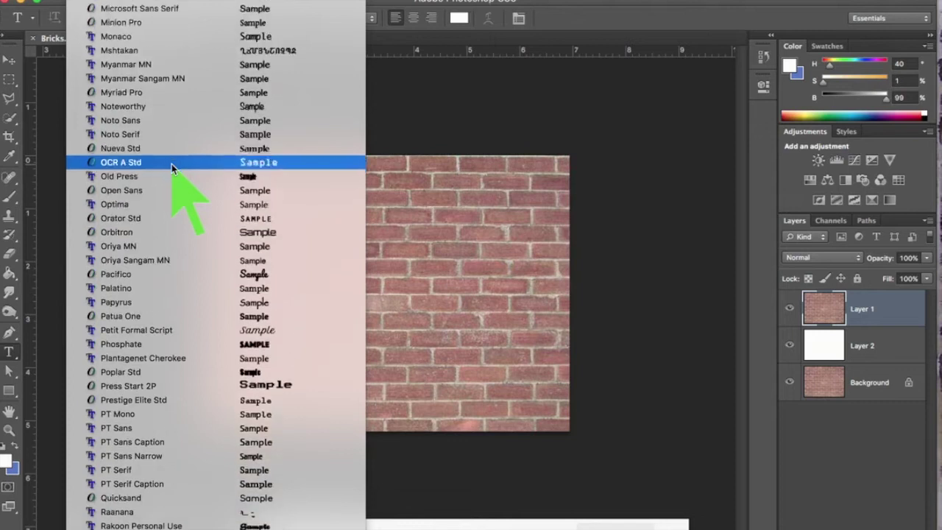
scroll(171, 168, up, 10)
scroll(171, 167, up, 2)
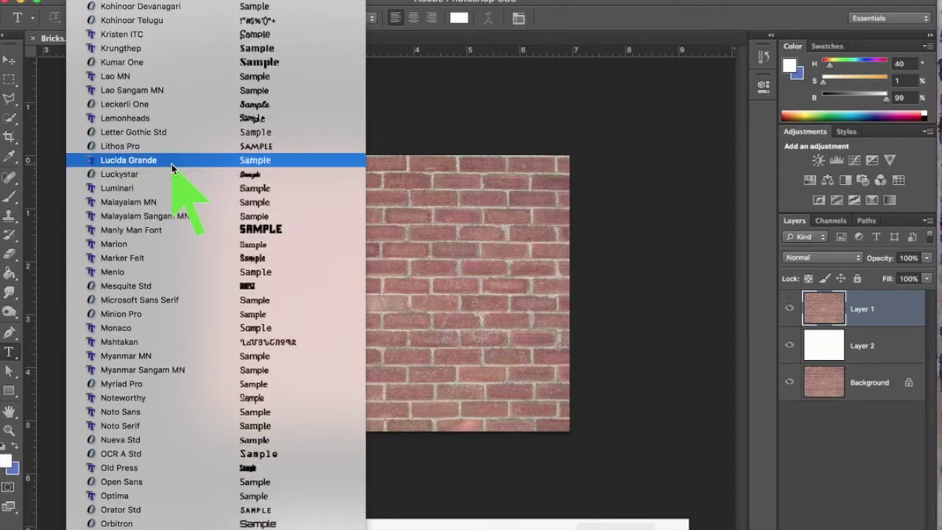
scroll(172, 166, up, 1)
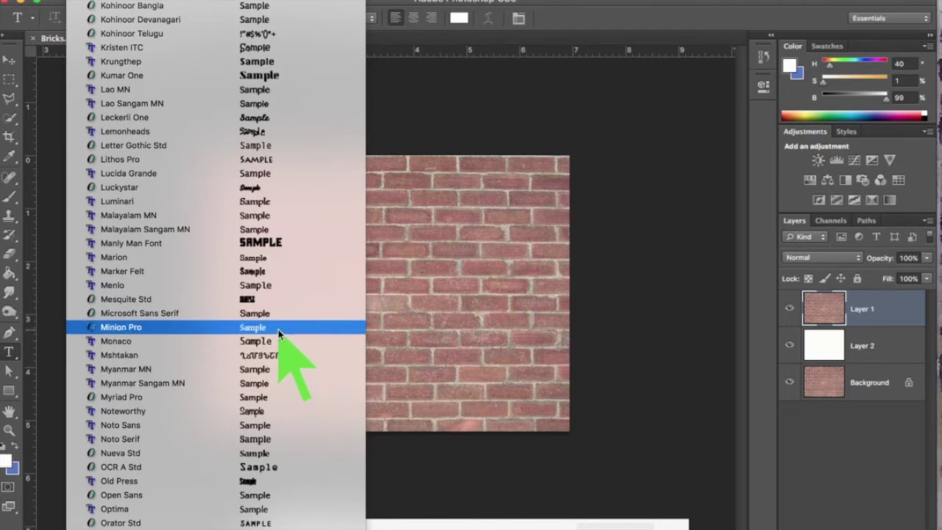
scroll(263, 236, up, 3)
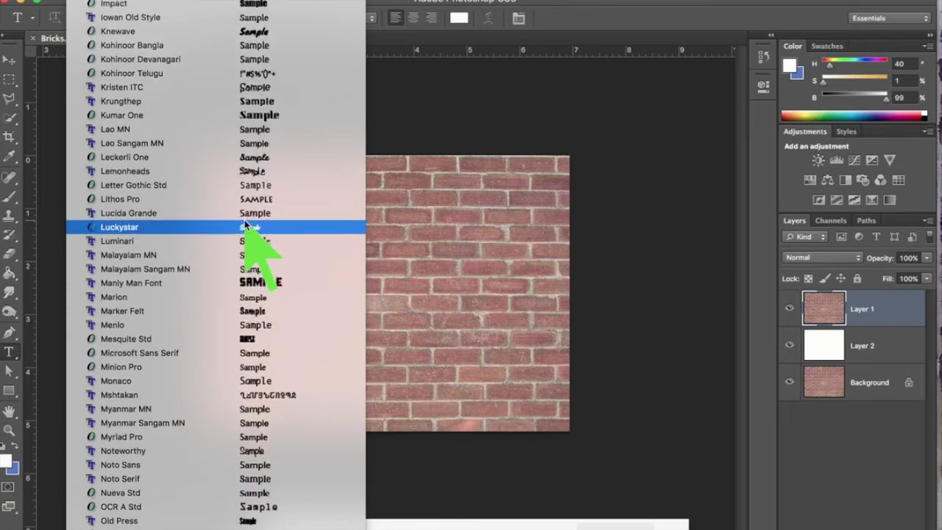
scroll(247, 223, up, 4)
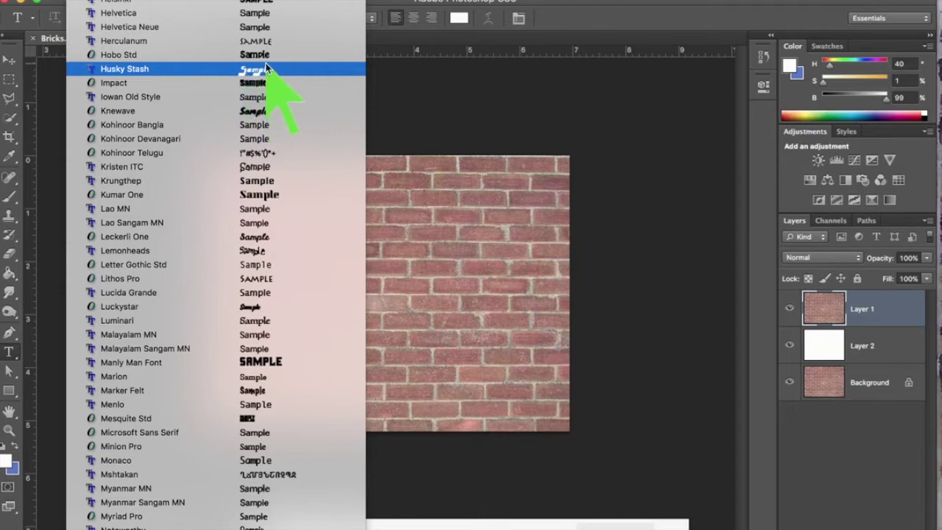
scroll(267, 68, up, 1)
scroll(268, 73, up, 8)
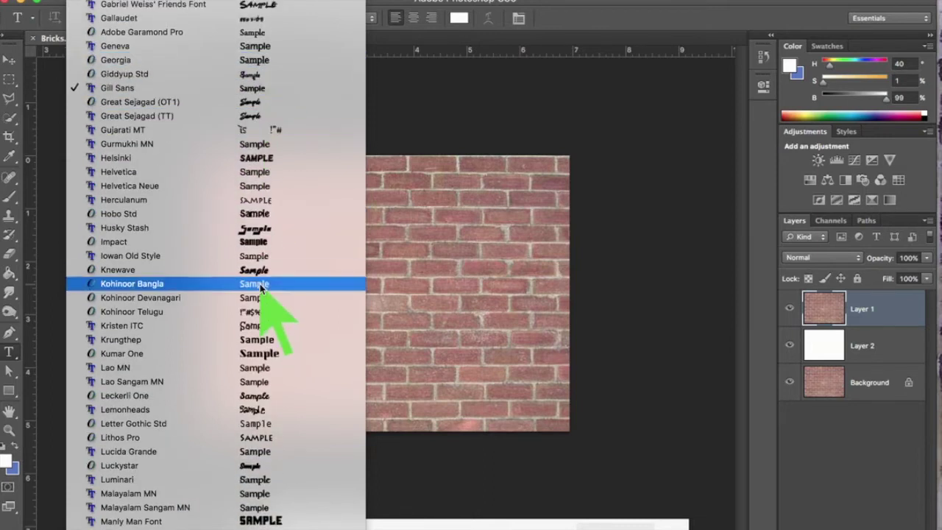
scroll(263, 294, down, 10)
scroll(259, 287, down, 20)
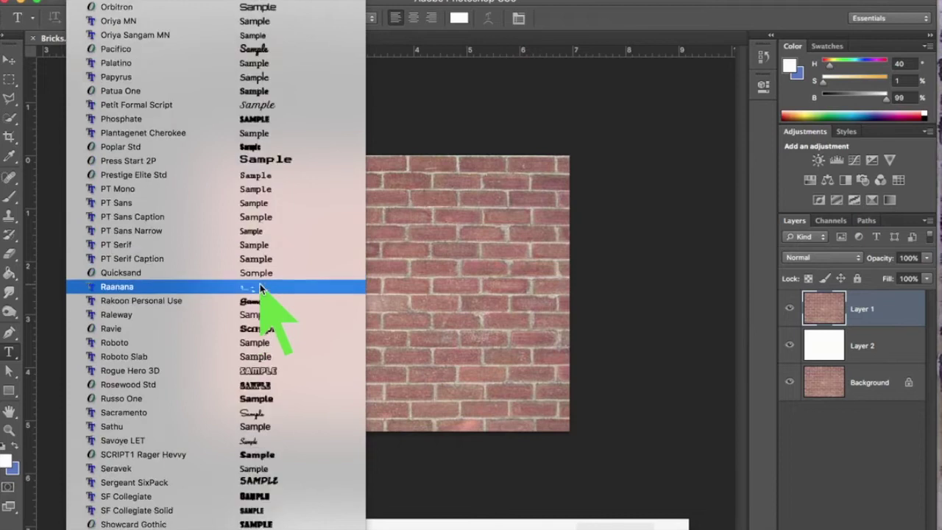
scroll(259, 287, down, 5)
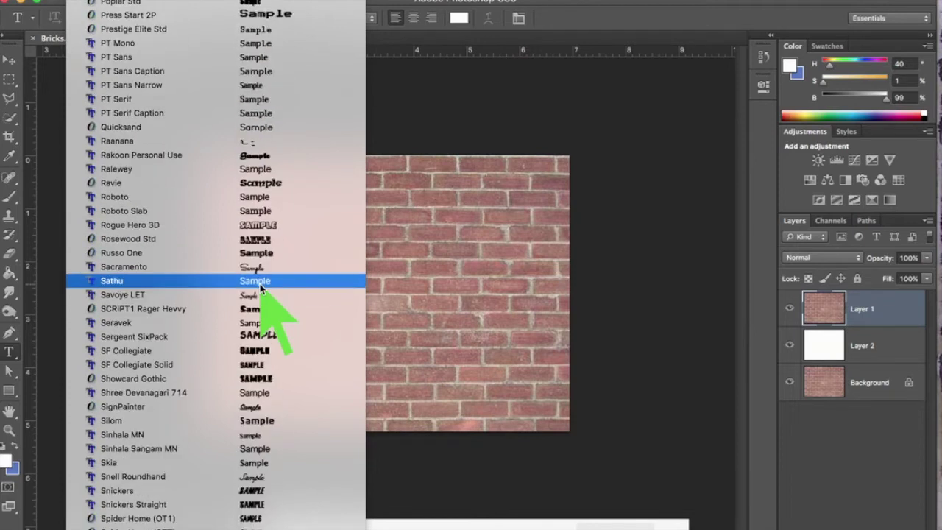
scroll(259, 287, up, 20)
scroll(260, 287, up, 20)
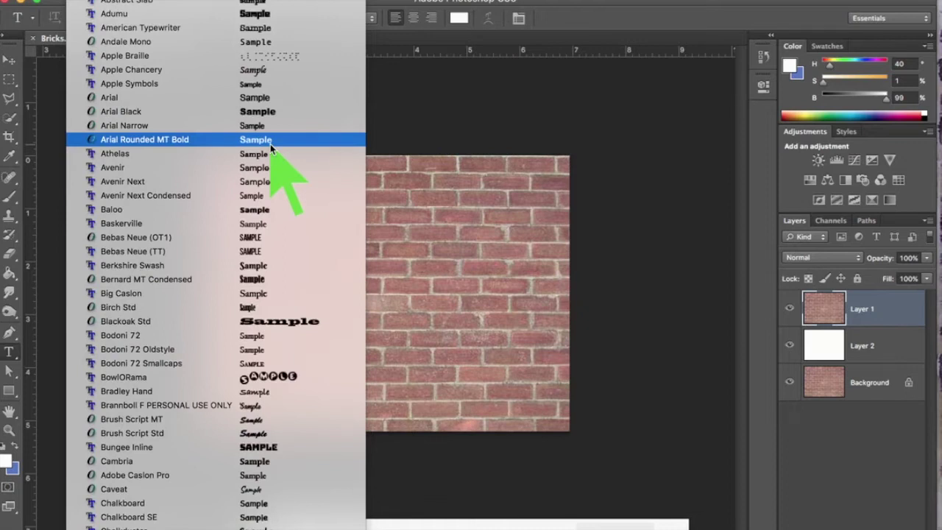
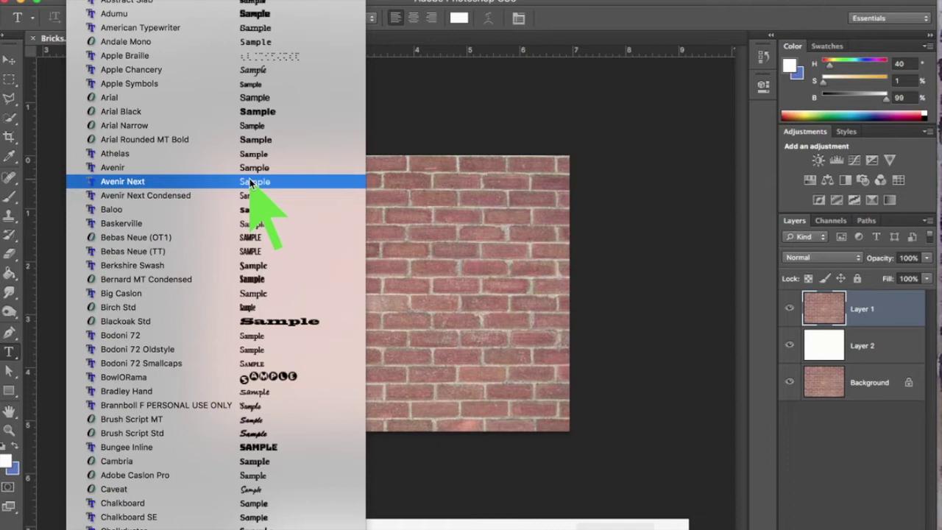
- Set the text font to Gill Sans in the UltraBold style
scroll(250, 182, down, 10)
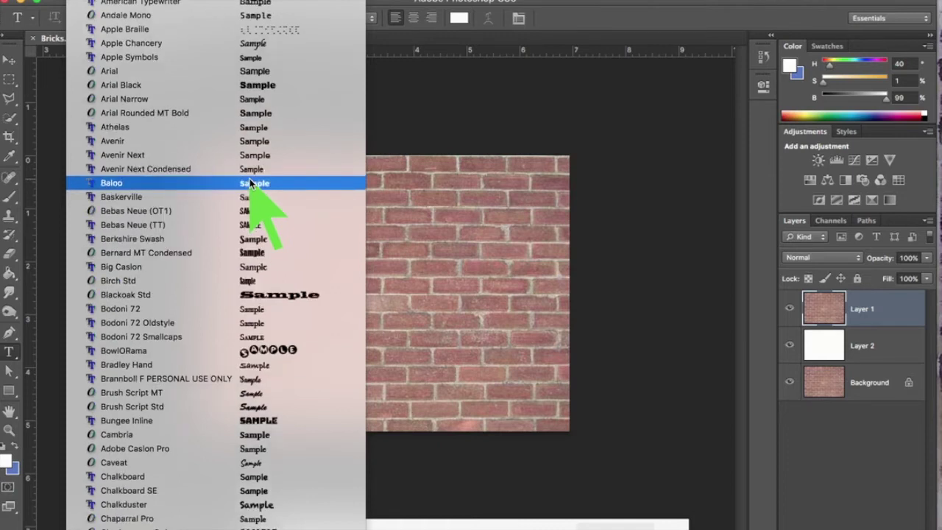
scroll(250, 182, down, 12)
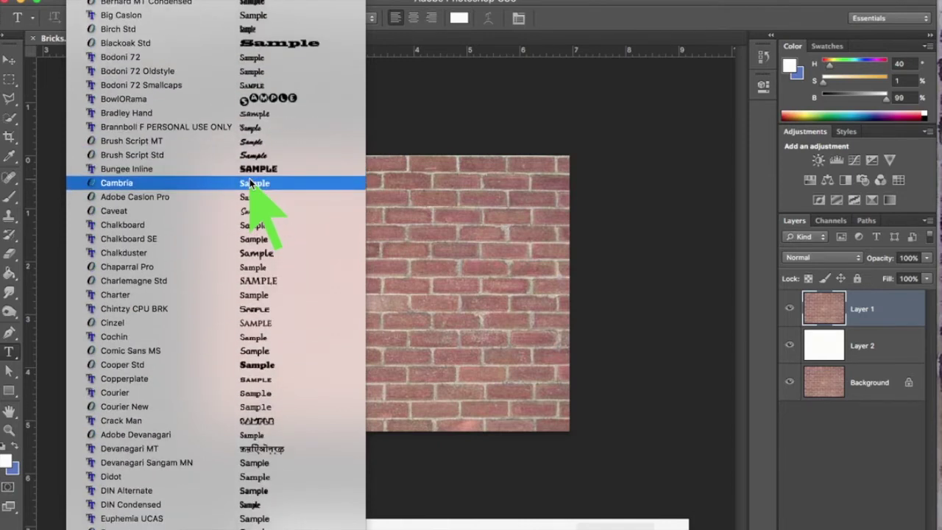
scroll(250, 181, down, 10)
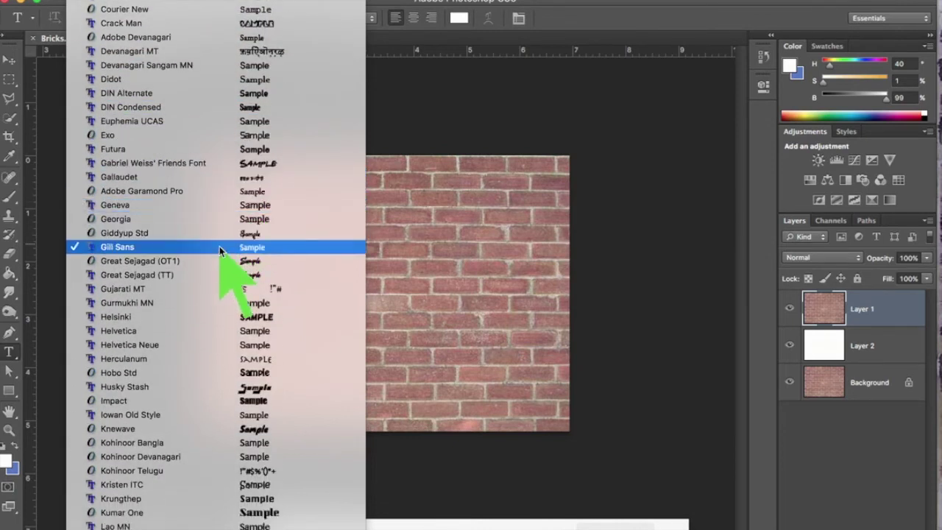
click(262, 250)
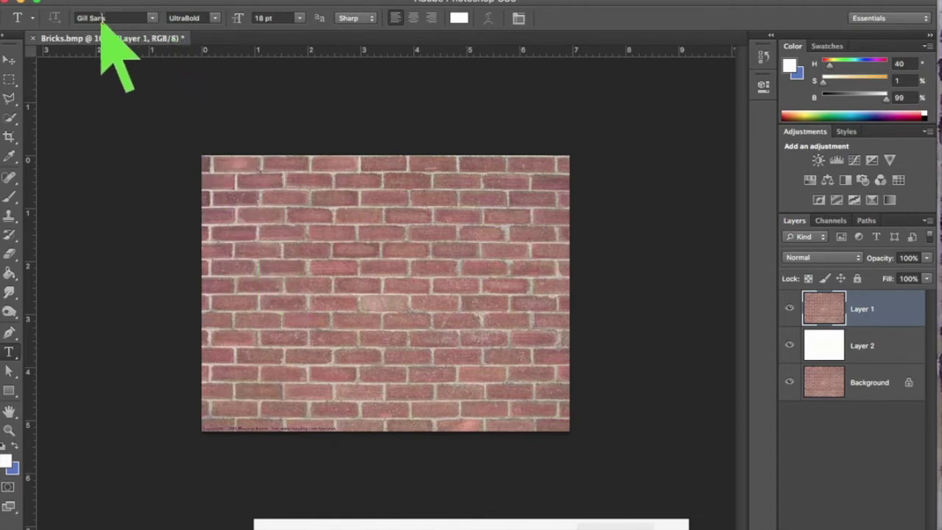
click(216, 19)
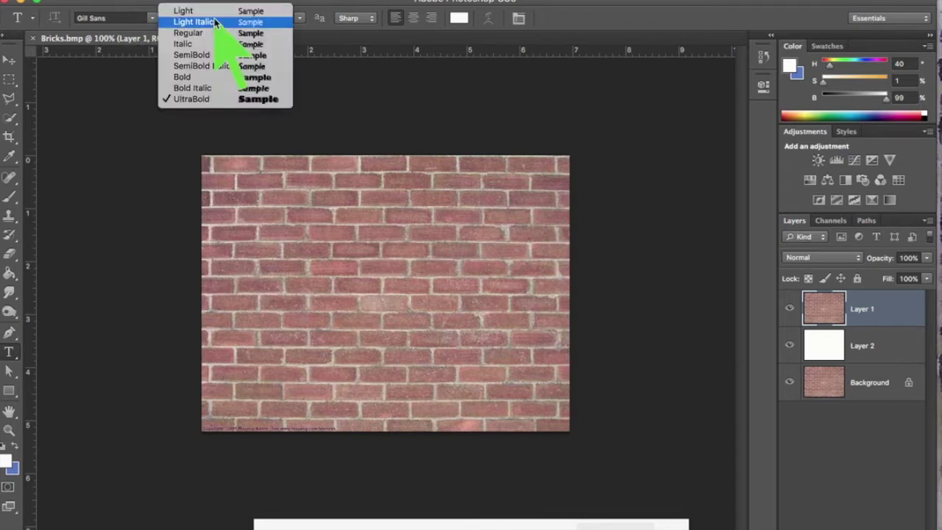
click(221, 99)
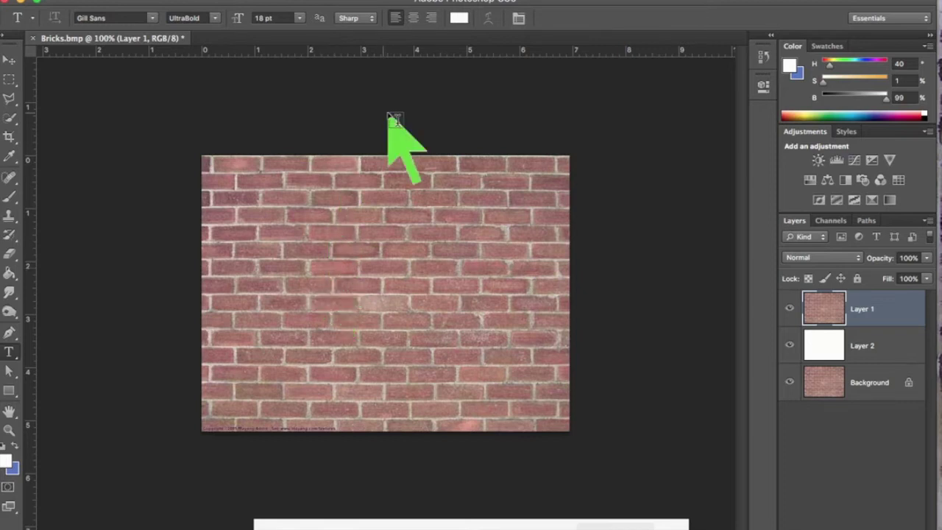
- Set the text color to near-black #040404
click(460, 17)
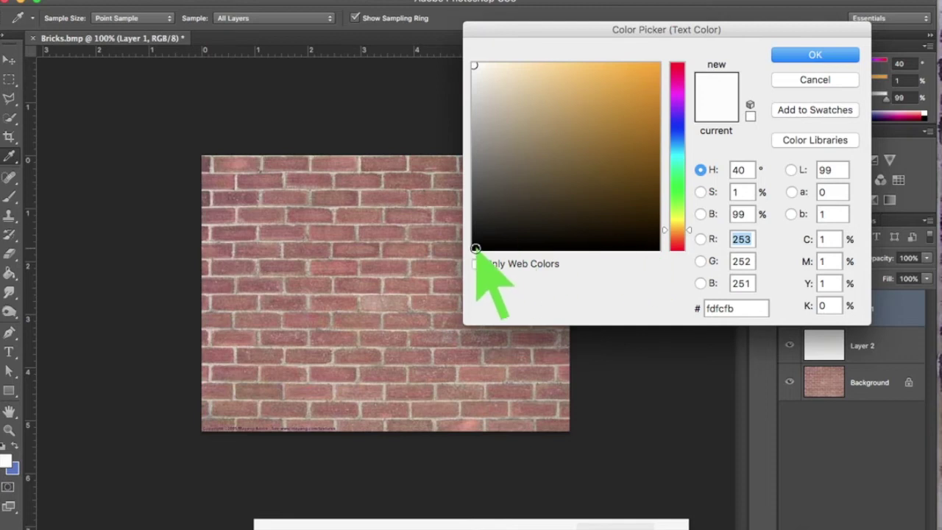
click(475, 247)
click(798, 51)
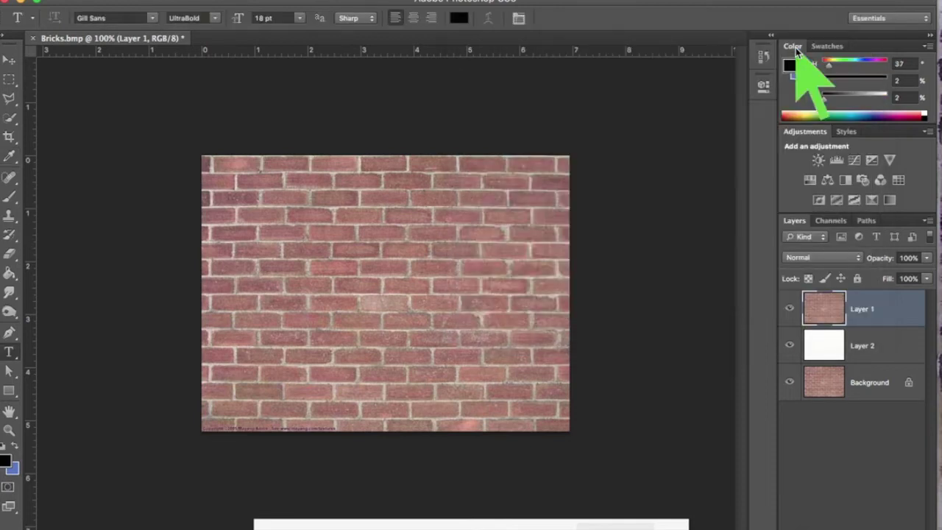
- Set the text color to near-white #fcfbfa
click(459, 18)
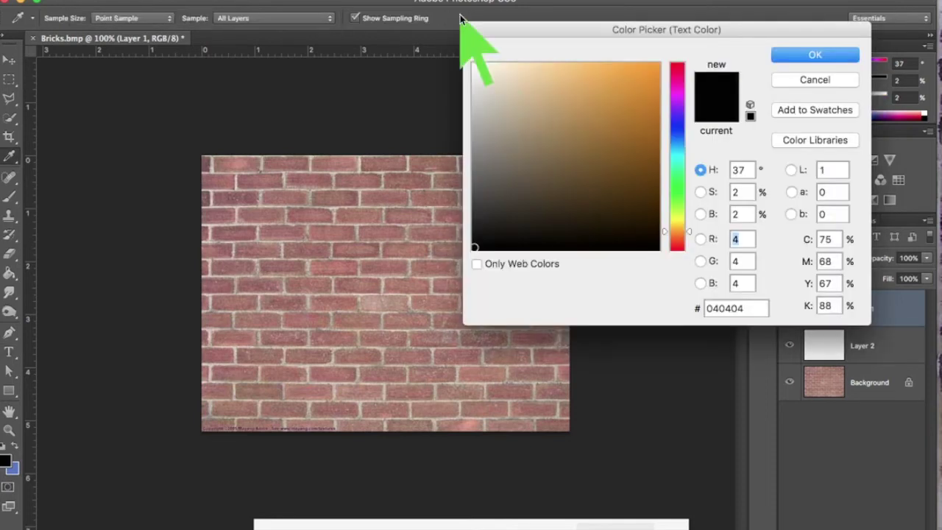
click(474, 65)
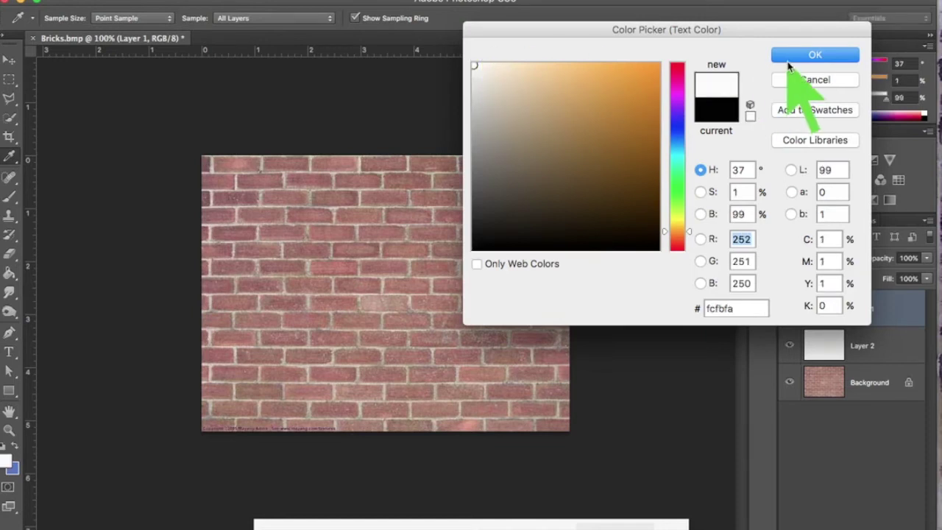
click(793, 54)
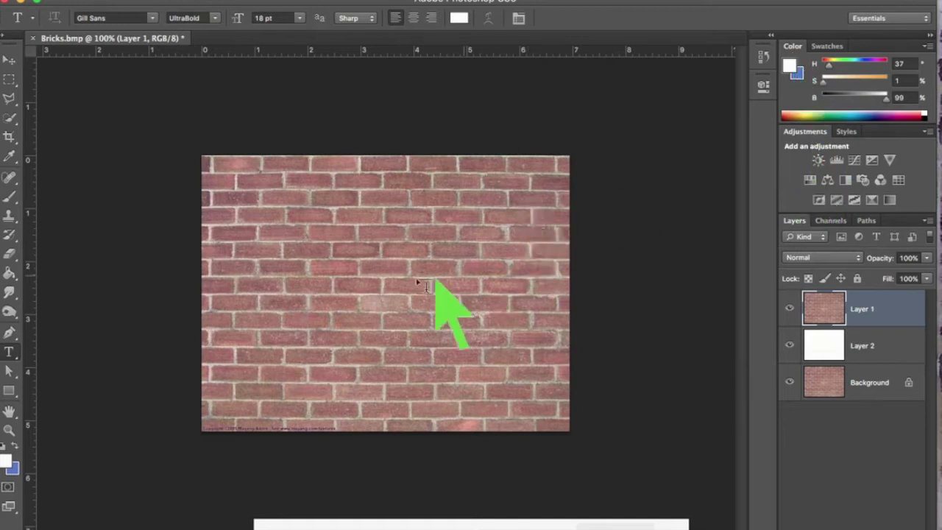
- Add the text BRICKS at 72 pt, starting near the left edge of the brick image around mid-height
click(235, 295)
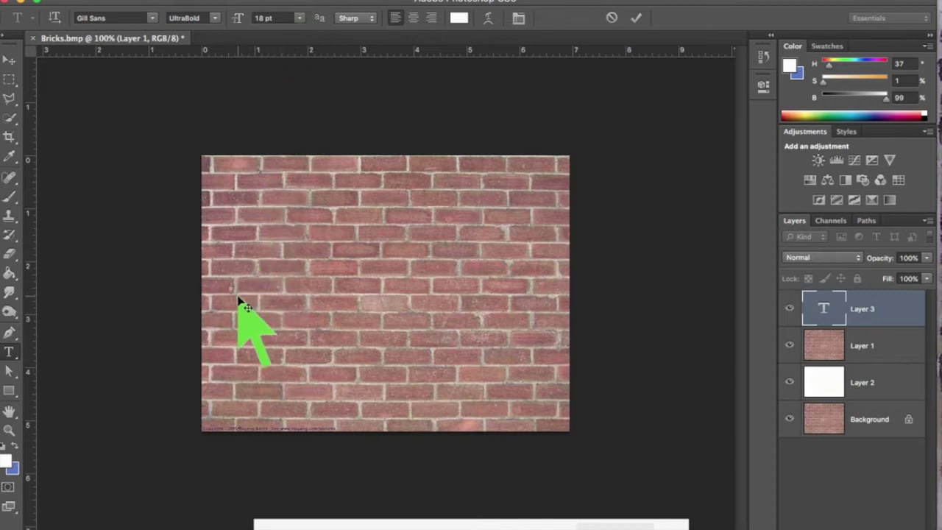
key(super+0)
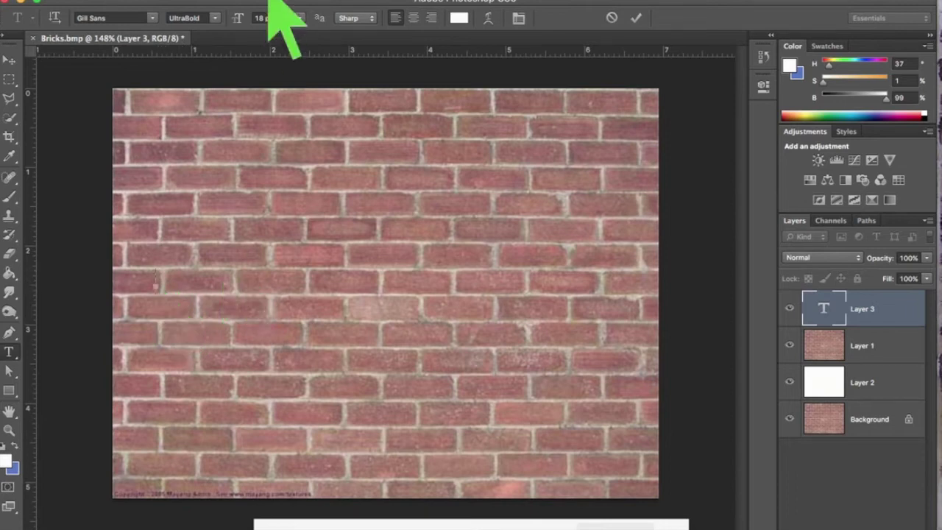
click(302, 20)
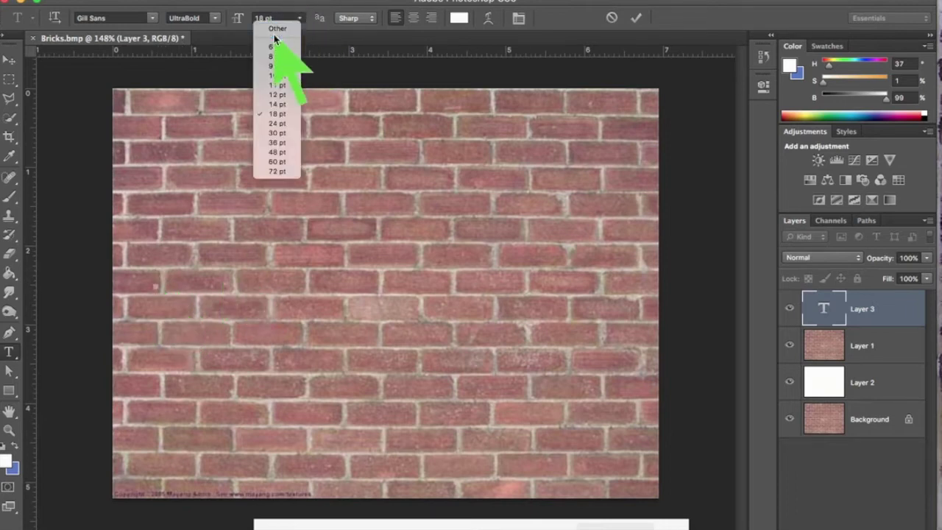
click(277, 171)
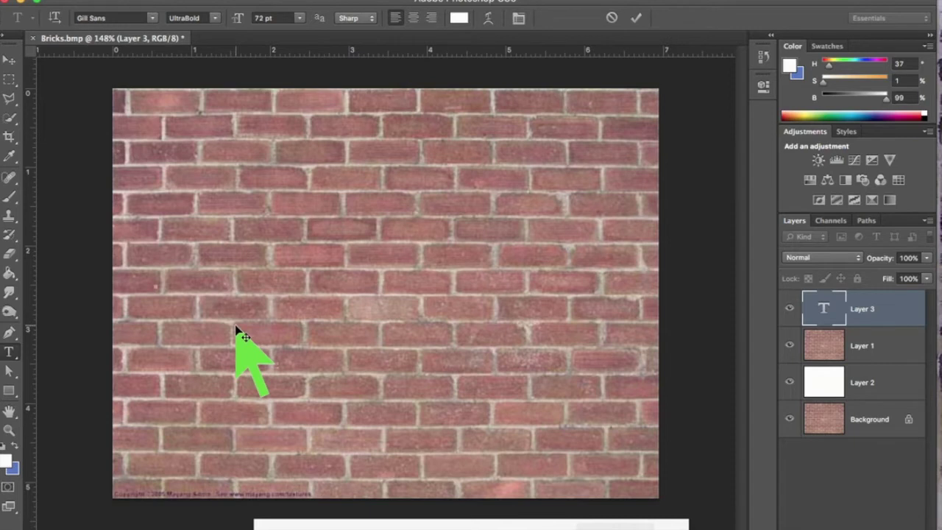
text(BRICK)
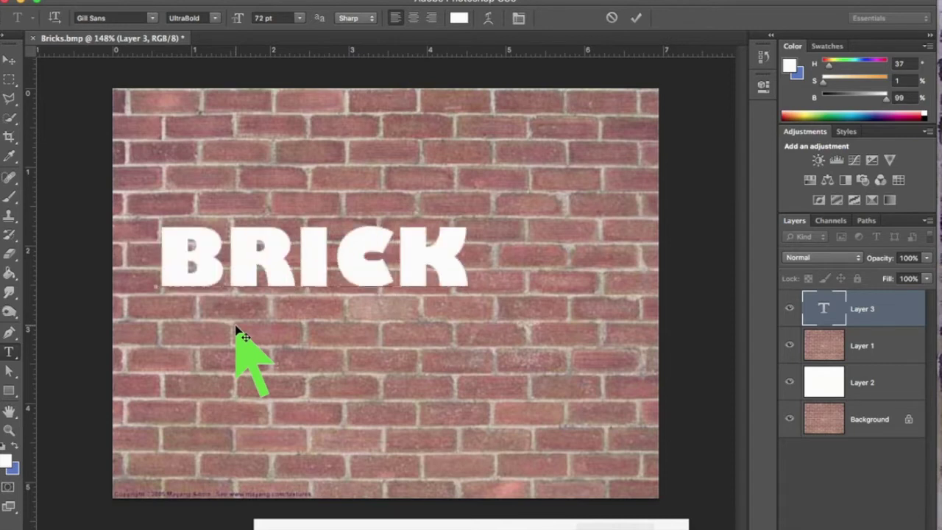
text(S)
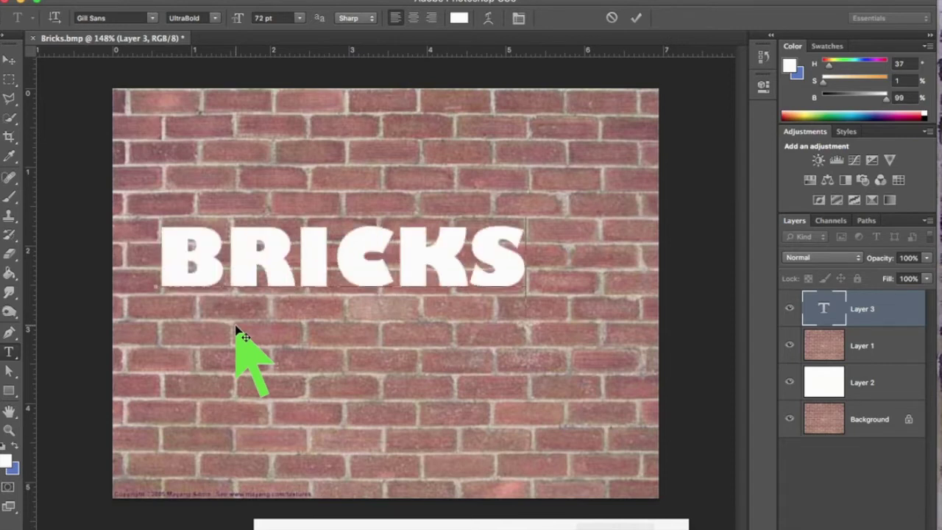
click(634, 19)
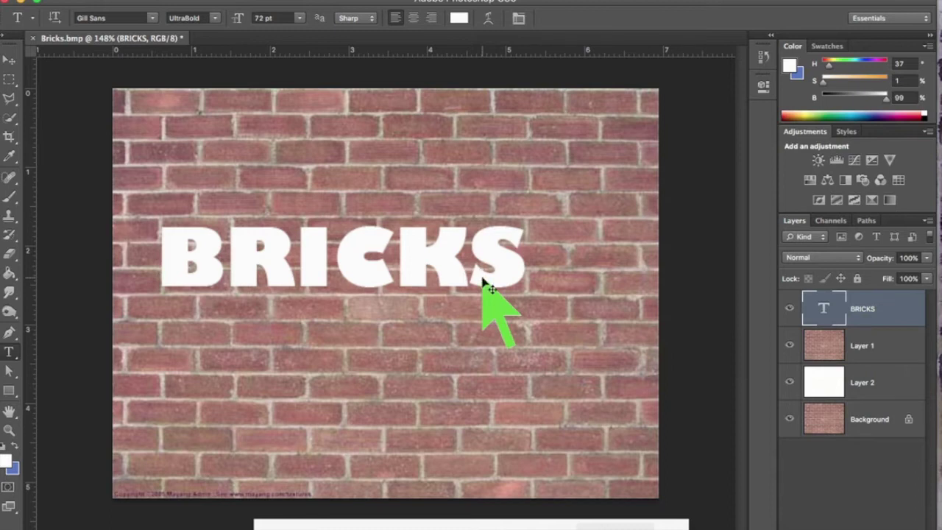
- Free-transform the BRICKS text to about 135% width and 446% height so it fills most of the image, and apply it
key(ctrl+t)
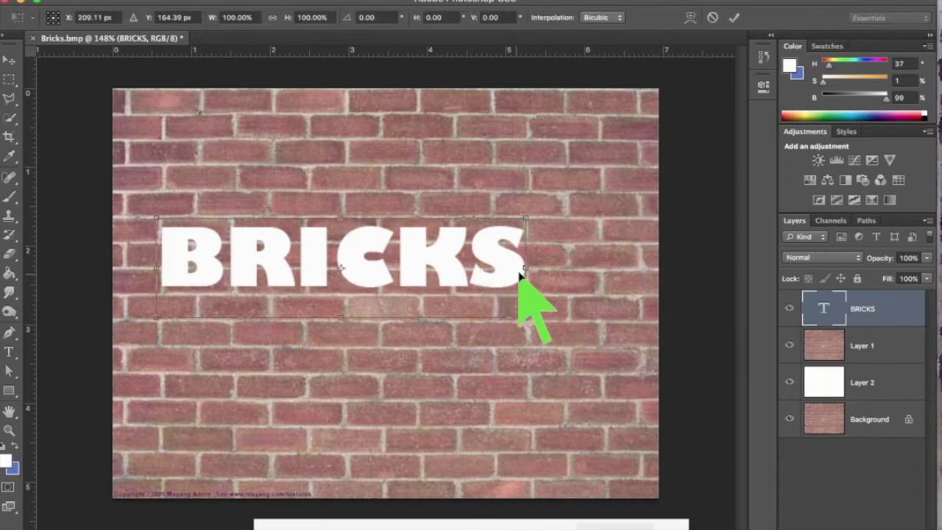
drag(526, 268, 629, 269)
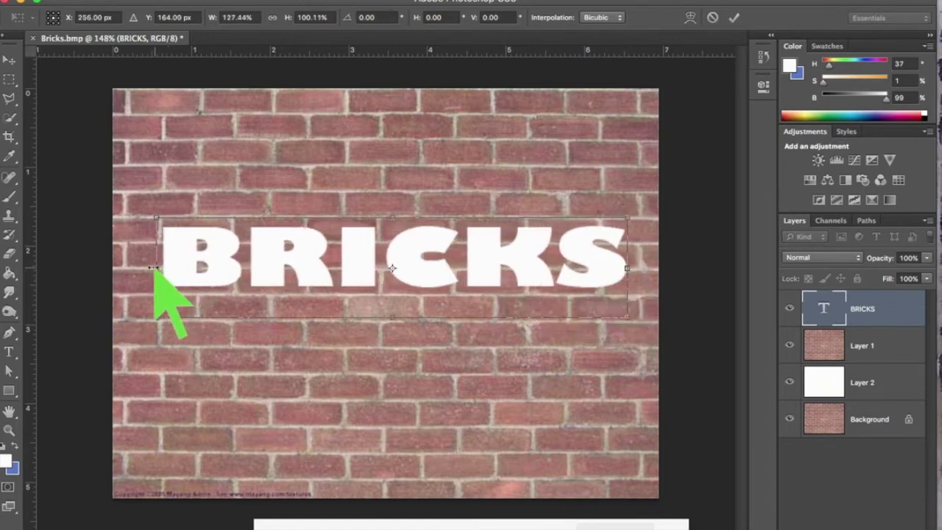
drag(151, 268, 133, 269)
drag(382, 318, 419, 505)
drag(379, 222, 371, 110)
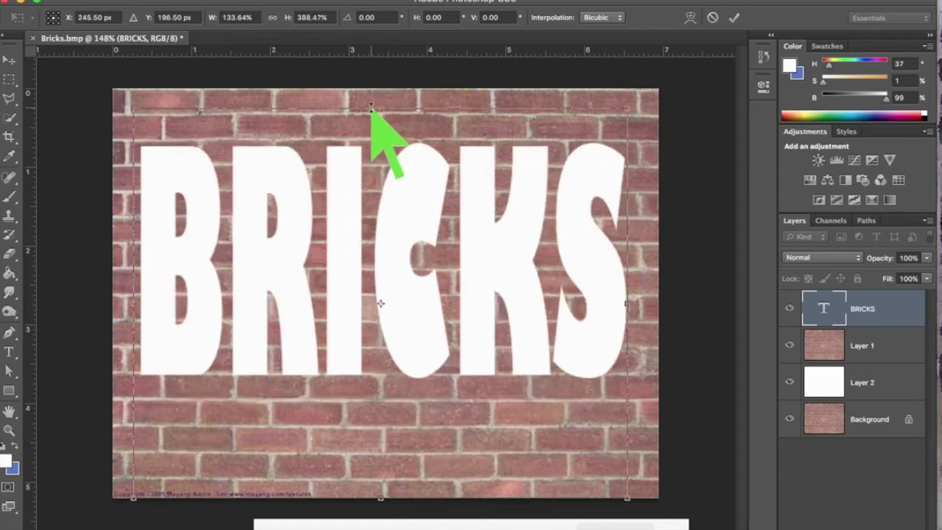
drag(380, 499, 381, 529)
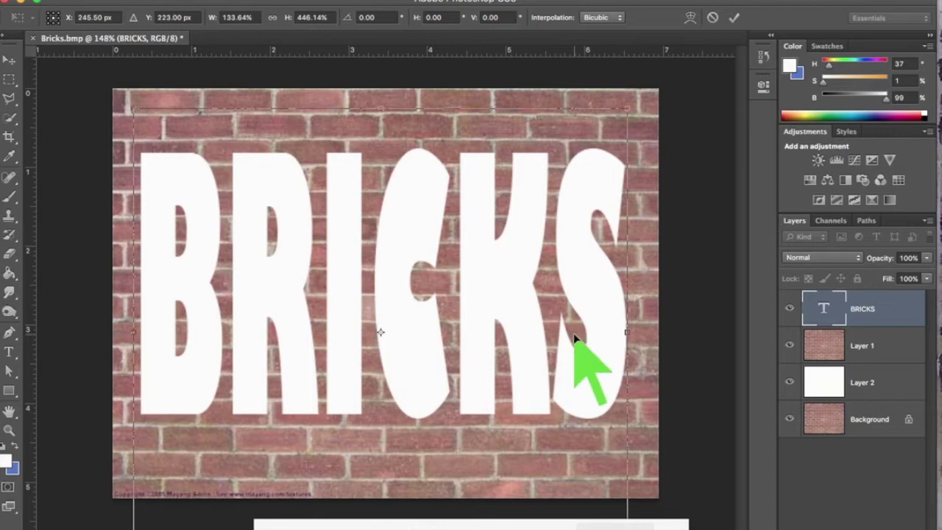
drag(626, 332, 632, 333)
drag(408, 355, 411, 370)
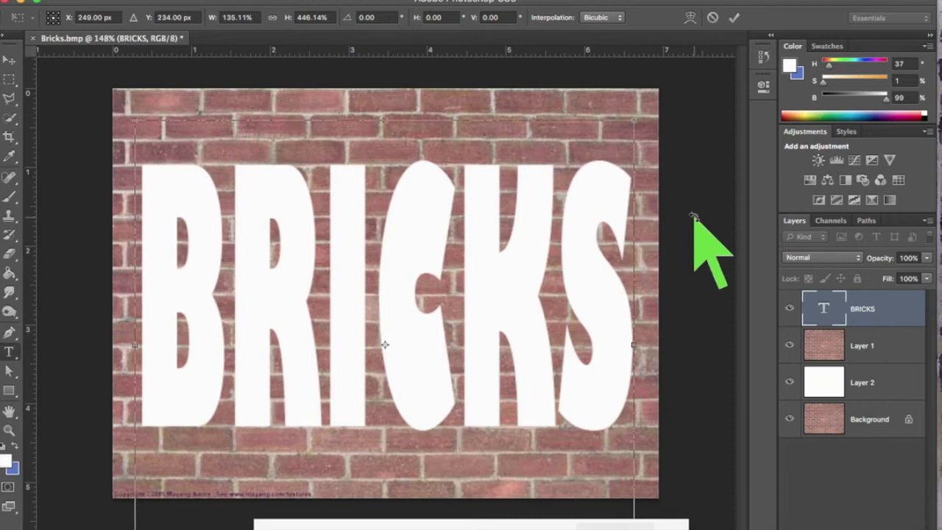
key(Return)
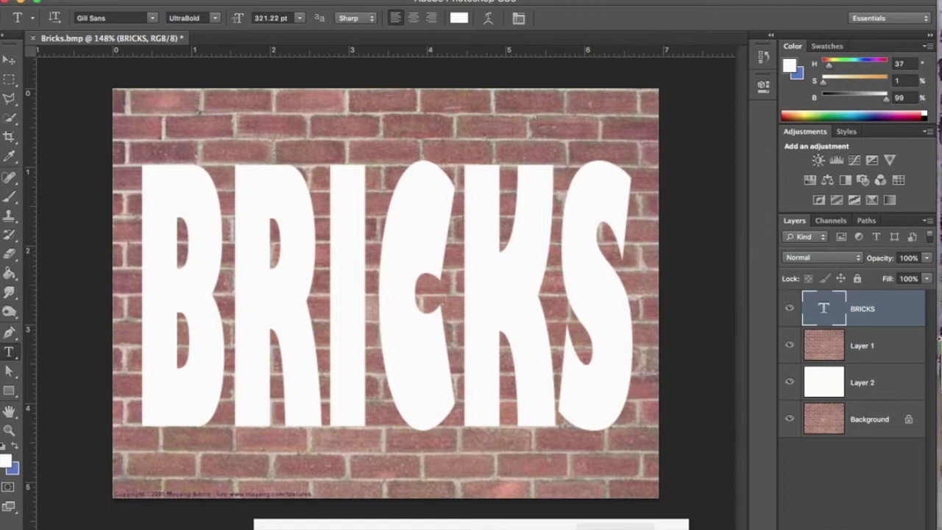
- Place the BRICKS text layer directly below Layer 1 and clip Layer 1 to the text with a clipping mask
drag(892, 312, 886, 362)
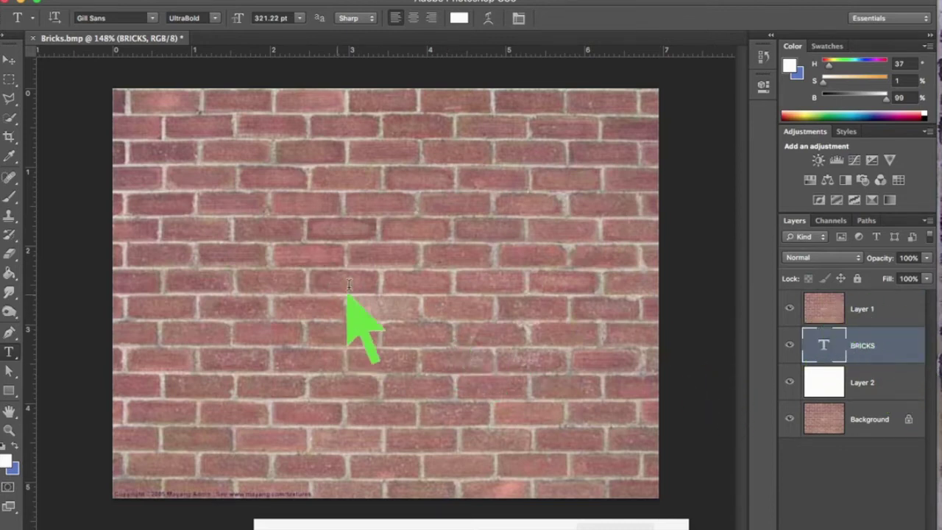
click(882, 314)
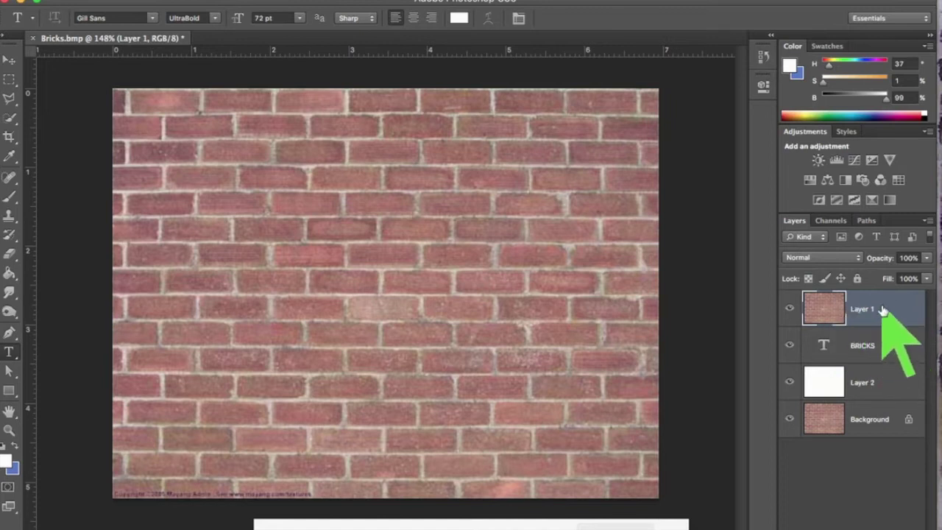
right_click(882, 309)
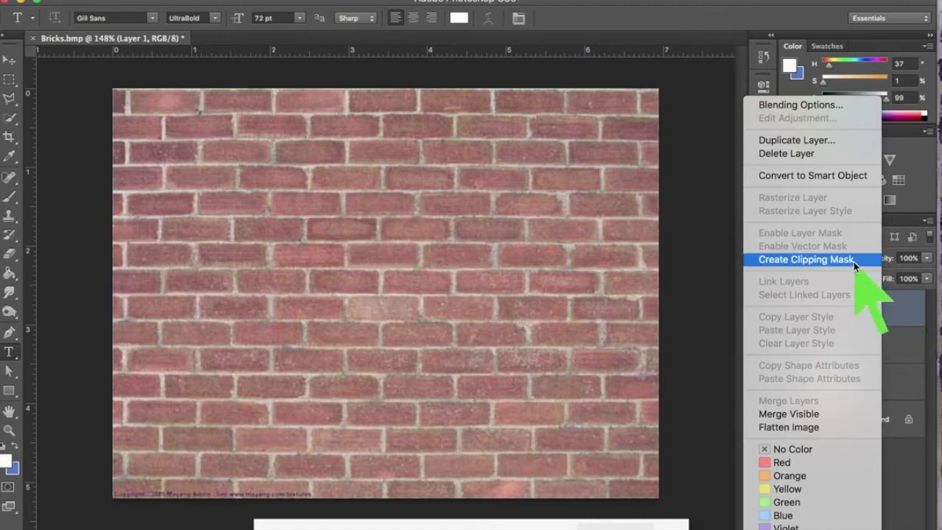
click(817, 261)
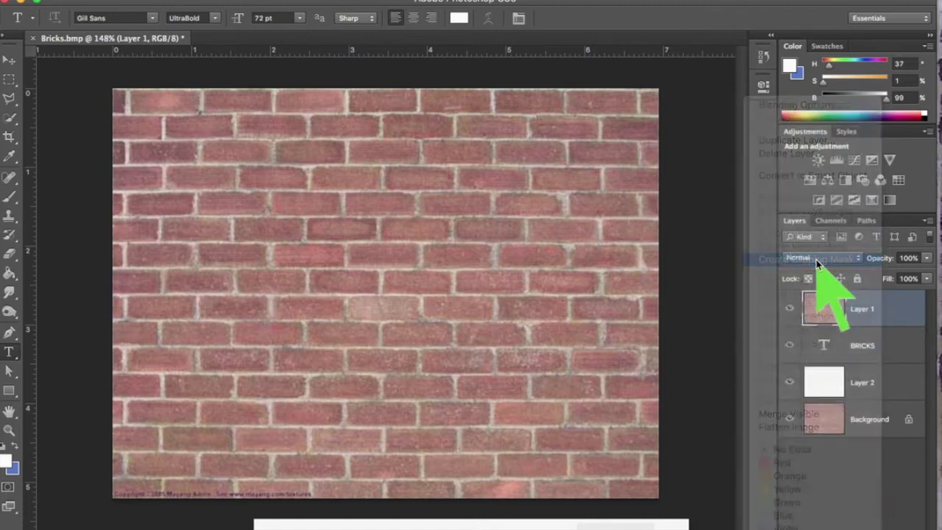
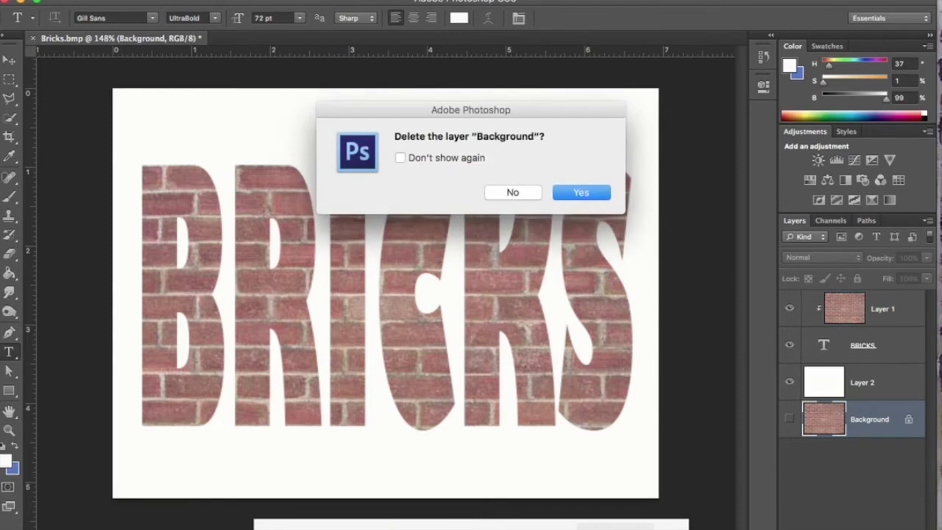
- Try deleting the Background layer and undo the deletion
click(578, 193)
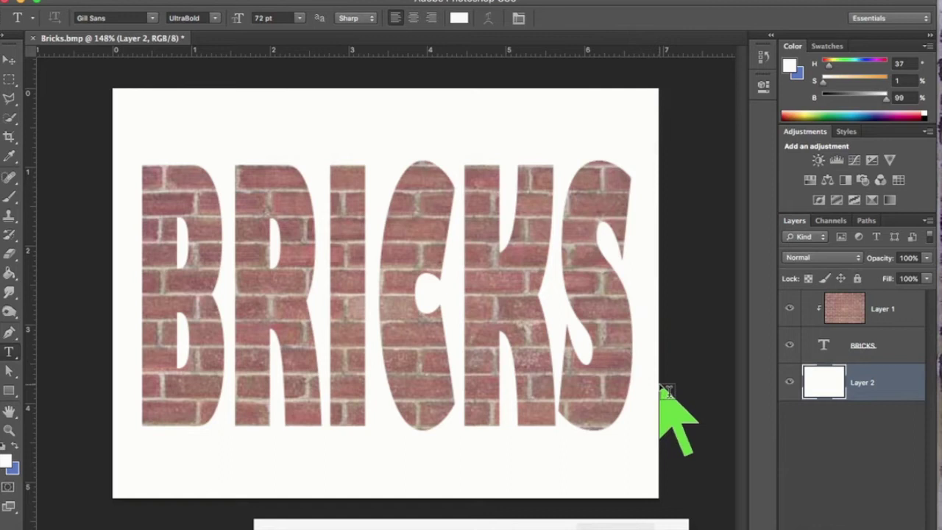
key(super+z)
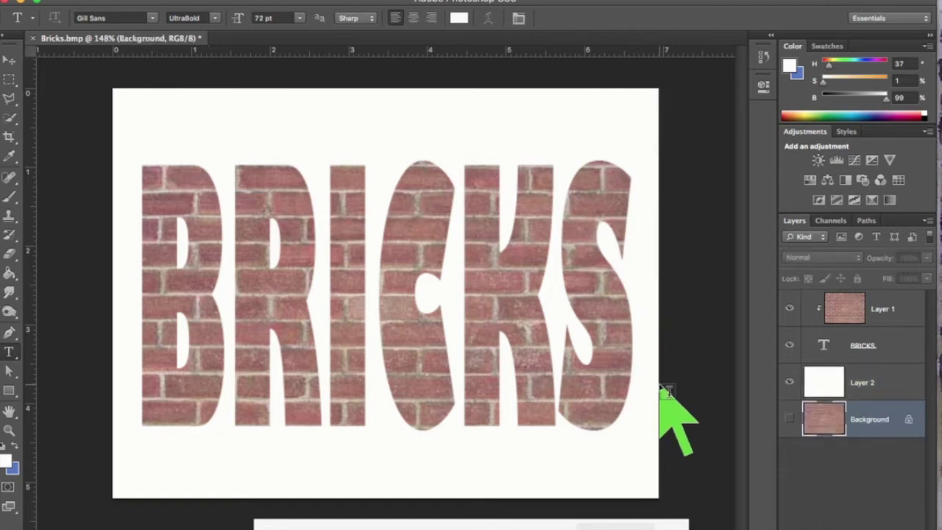
- Make the Background layer visible and lower the opacity of the white Layer 2 to 67%
click(789, 419)
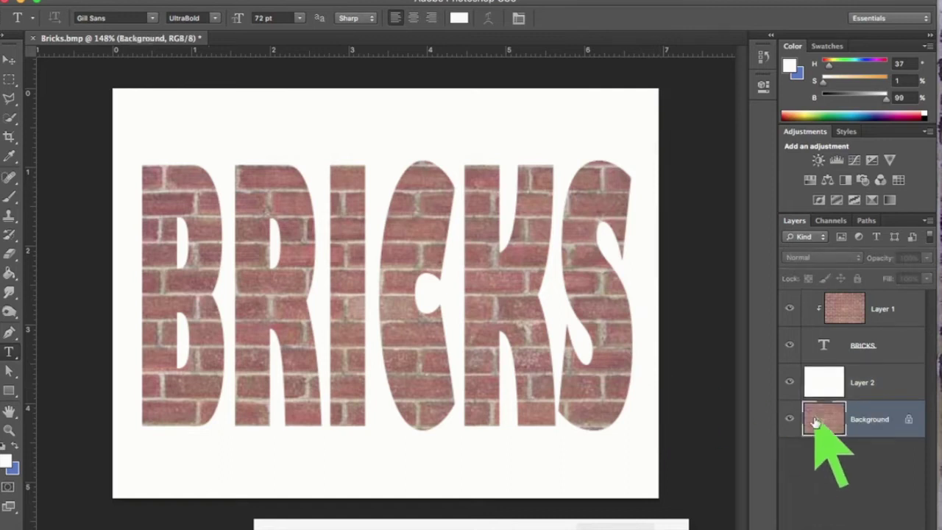
click(880, 382)
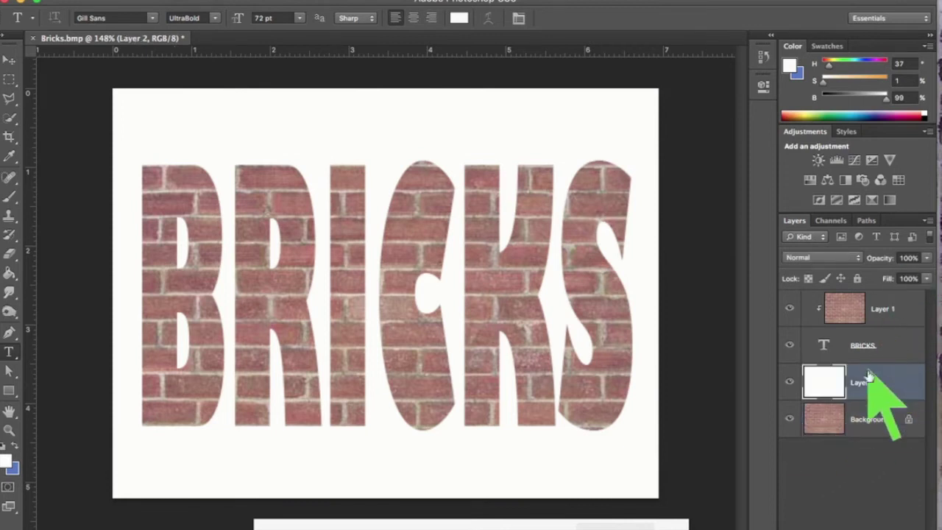
click(926, 259)
drag(929, 278, 911, 280)
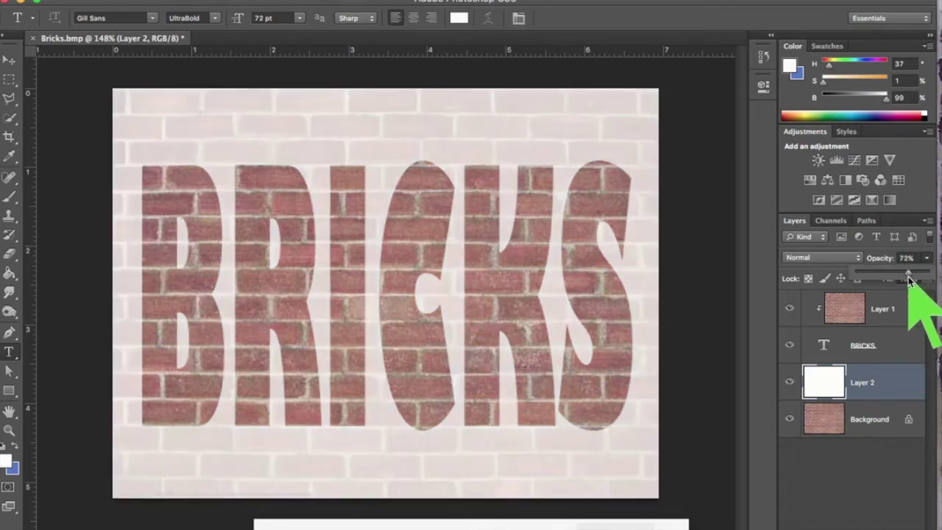
- Compare the image with the Background layer hidden and shown, leaving it visible
click(790, 420)
click(790, 420)
click(790, 419)
click(790, 419)
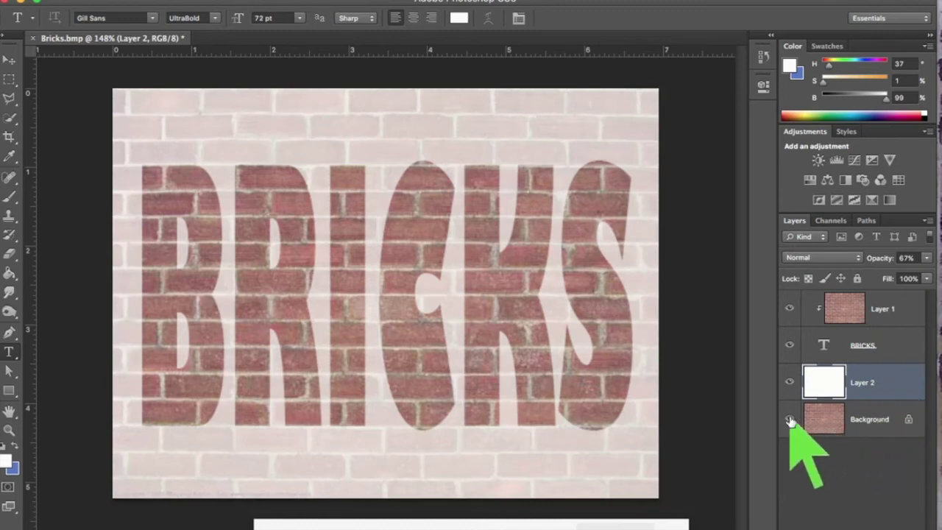
click(790, 420)
click(790, 420)
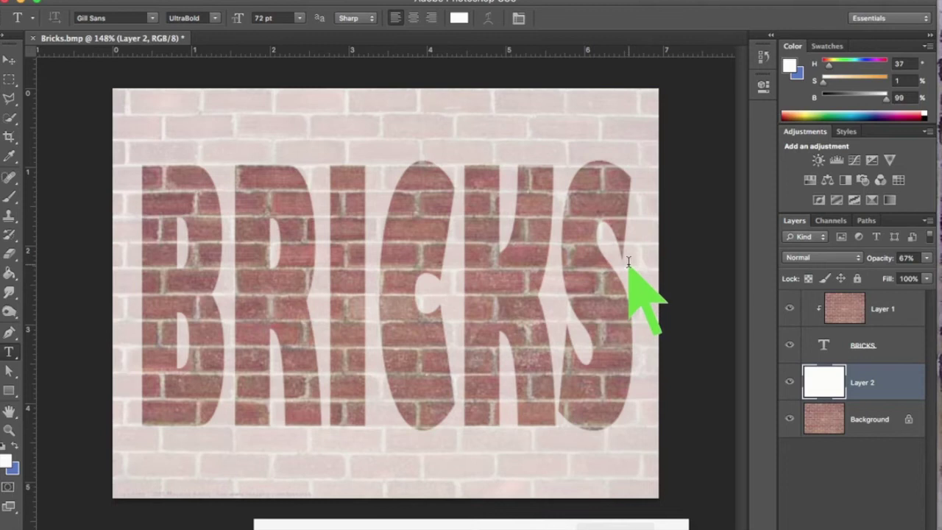
- Compare the lettering with the clipped brick Layer 1 hidden and shown, leaving it visible
click(789, 310)
click(789, 310)
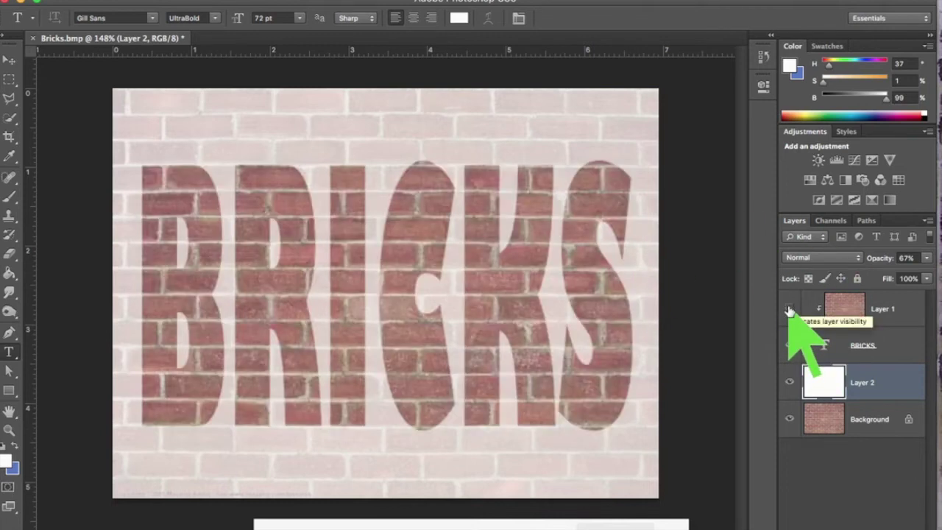
click(789, 310)
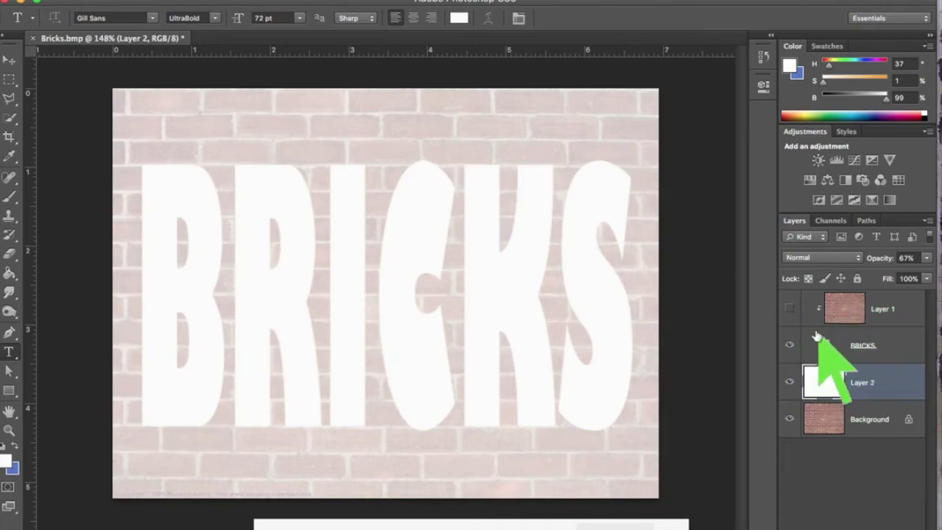
click(789, 309)
click(789, 310)
click(789, 310)
click(789, 310)
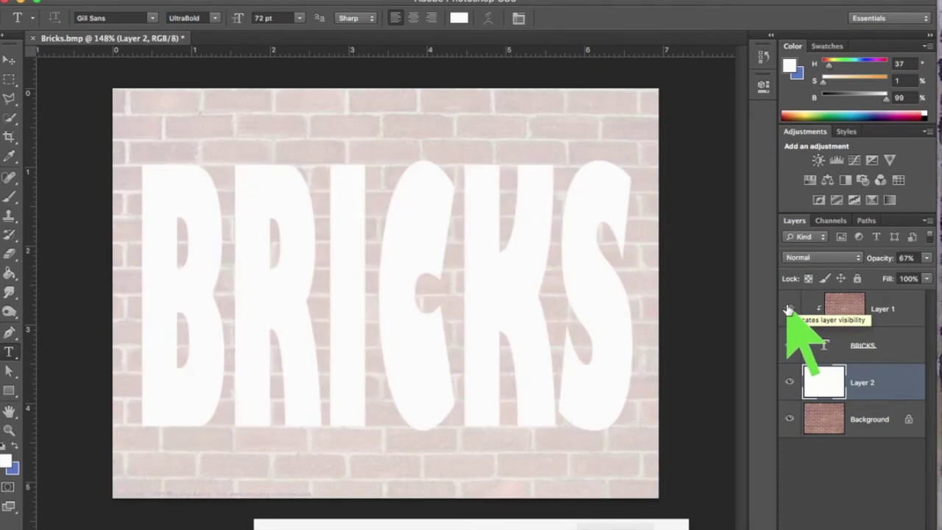
click(789, 309)
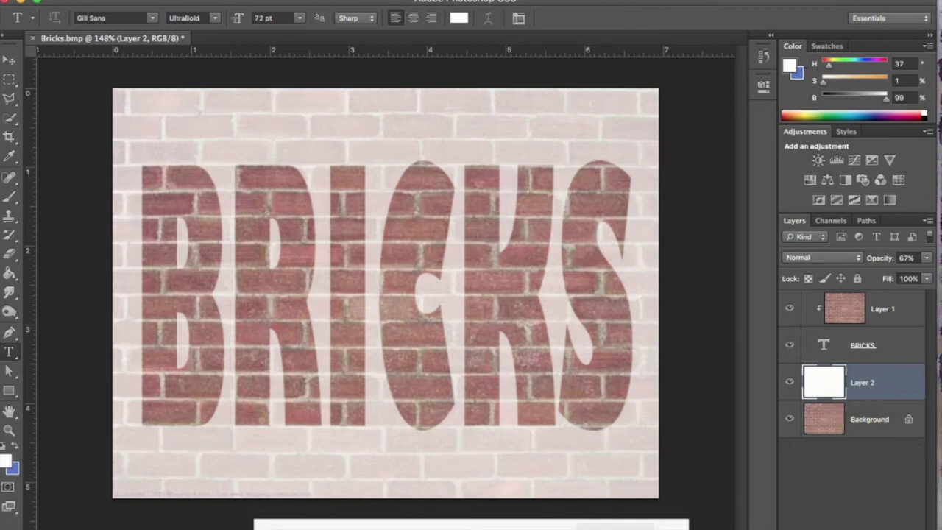
- Hide the white Layer 2 and fill a new layer directly above it with near-black (#060606)
key(ctrl+alt+shift+n)
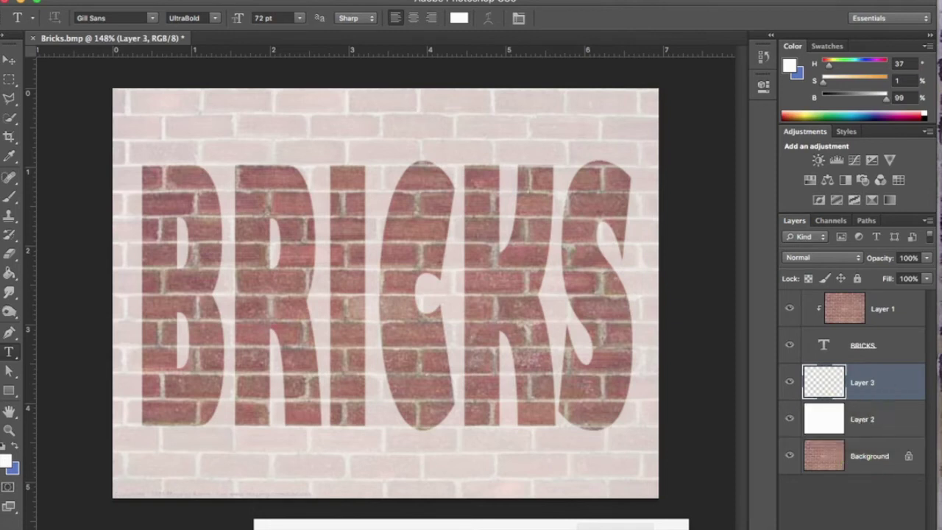
click(790, 421)
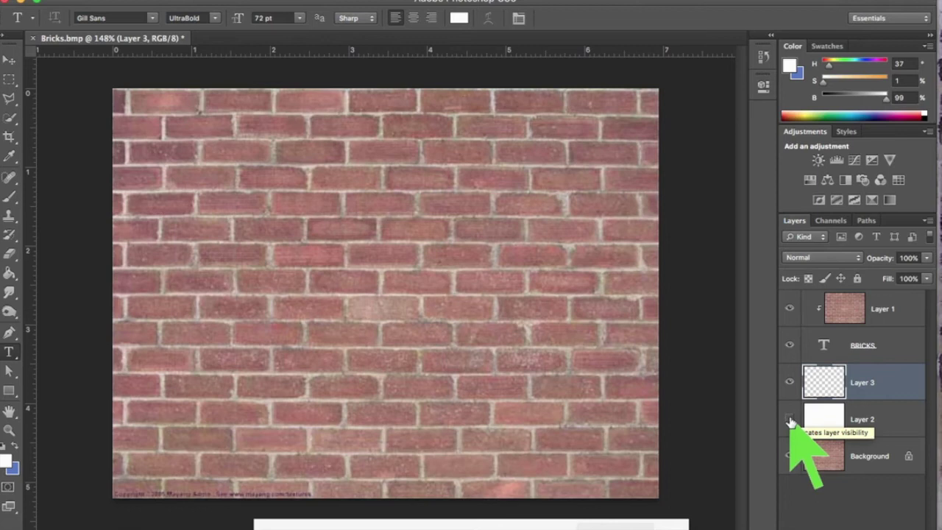
click(5, 463)
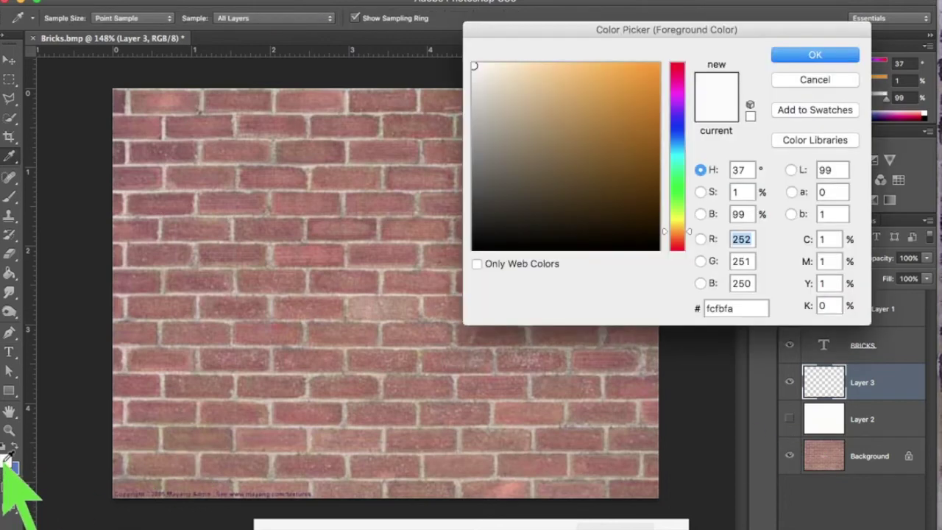
click(474, 246)
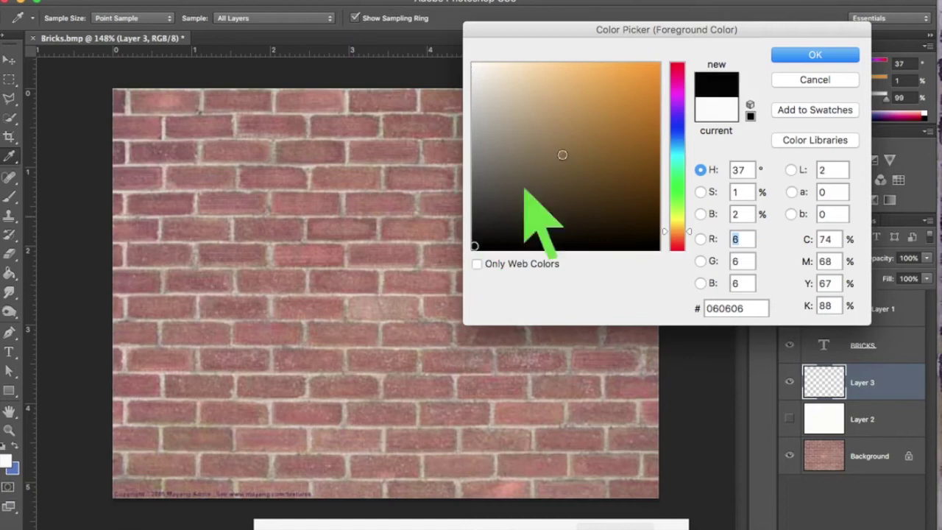
click(823, 54)
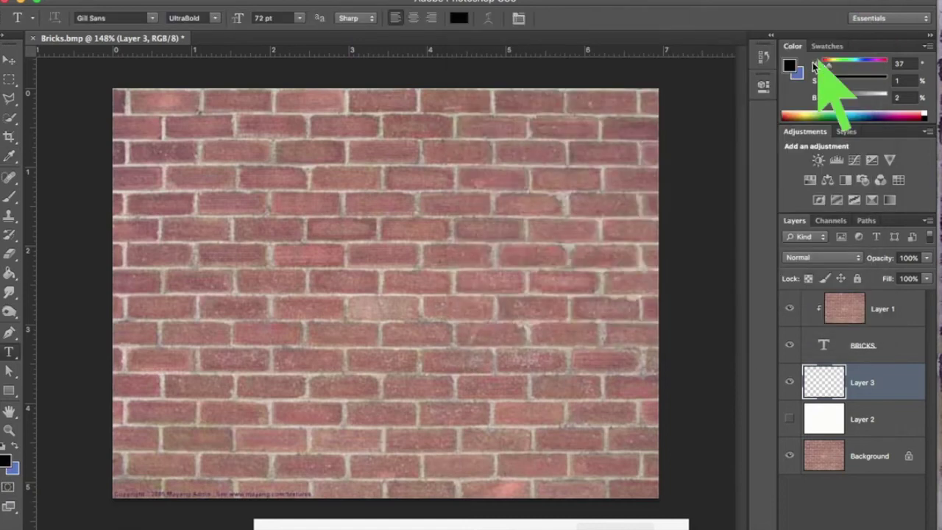
click(10, 274)
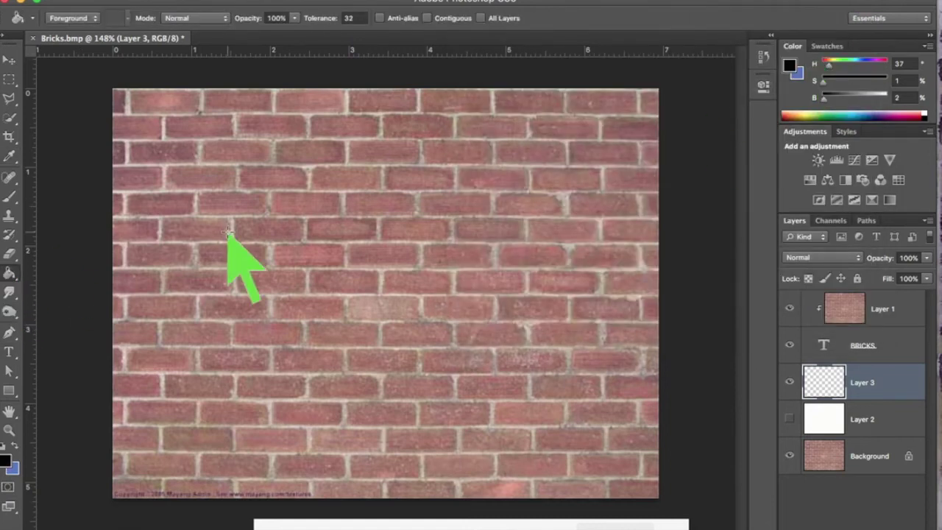
click(227, 232)
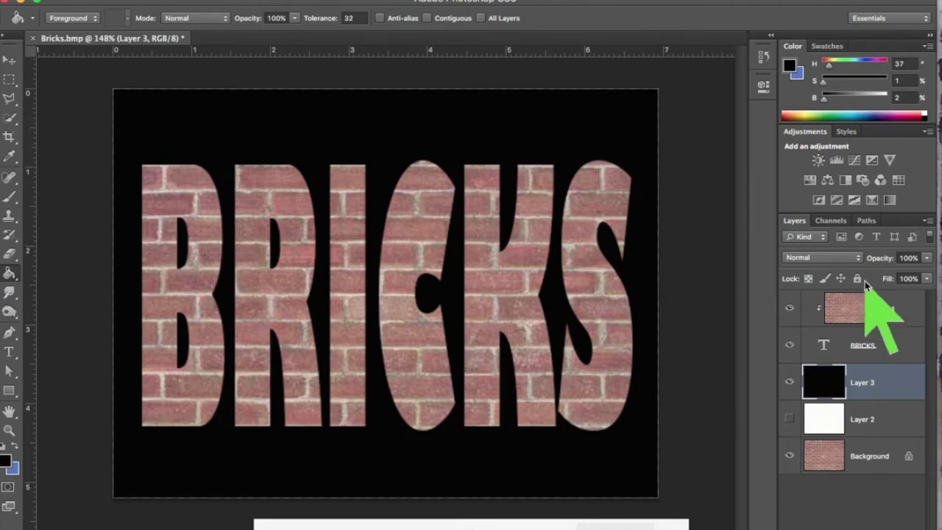
- Lower the opacity of the black Layer 3 to 43%
click(925, 258)
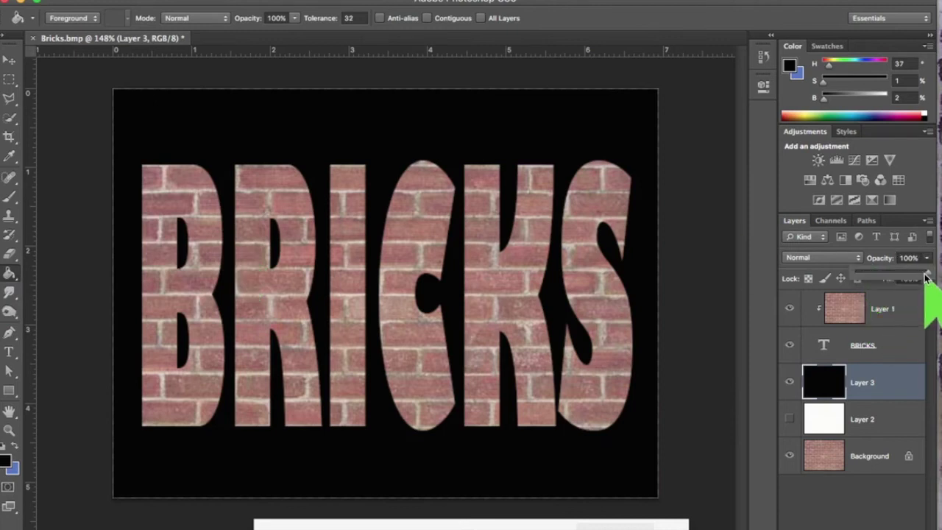
drag(926, 276, 900, 277)
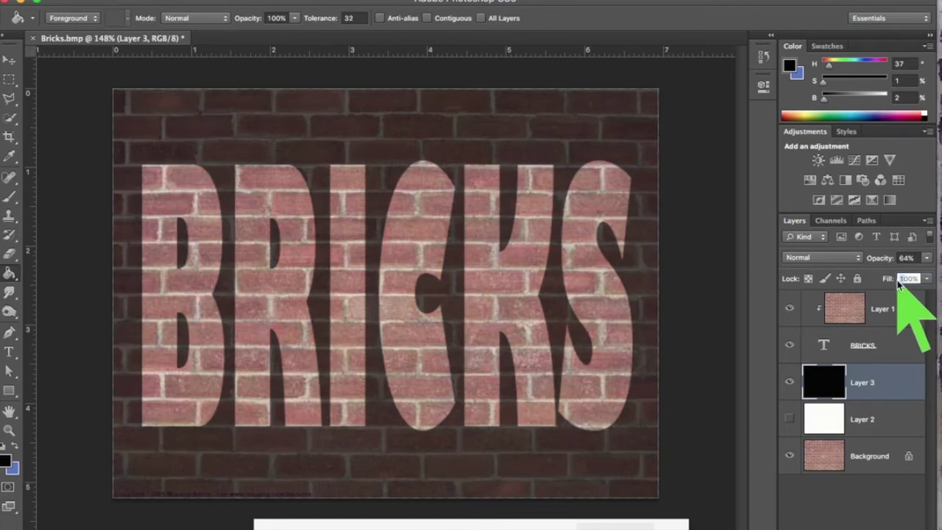
click(926, 258)
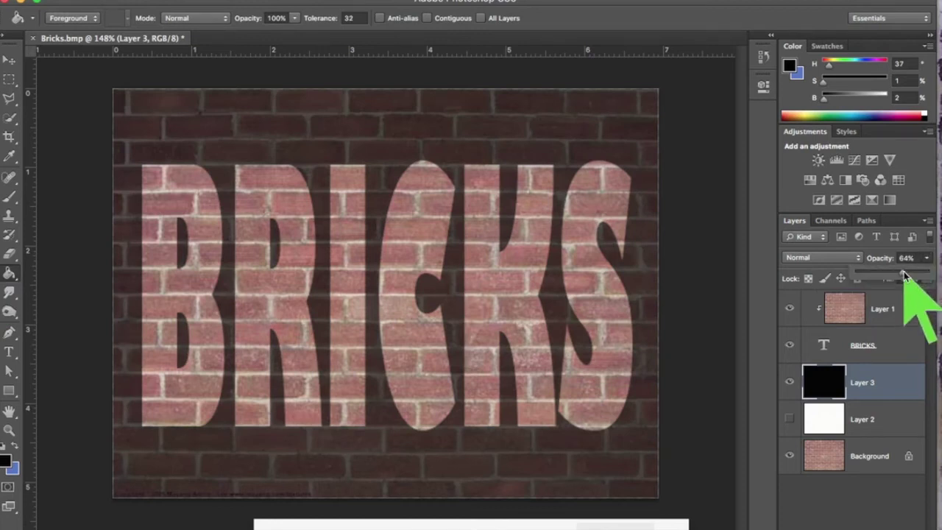
drag(904, 275, 887, 274)
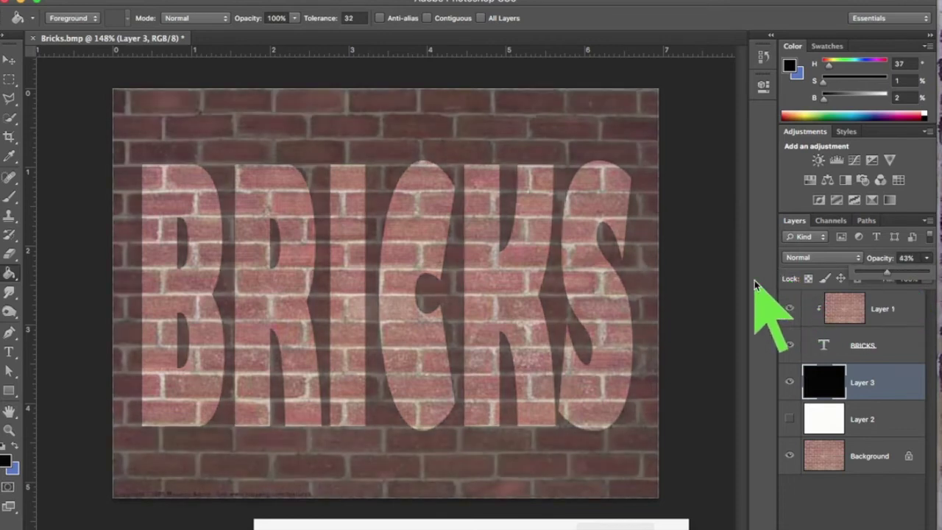
- Hide the black Layer 3 and fill a new layer directly above it with crimson red (#e32443)
click(790, 382)
click(894, 528)
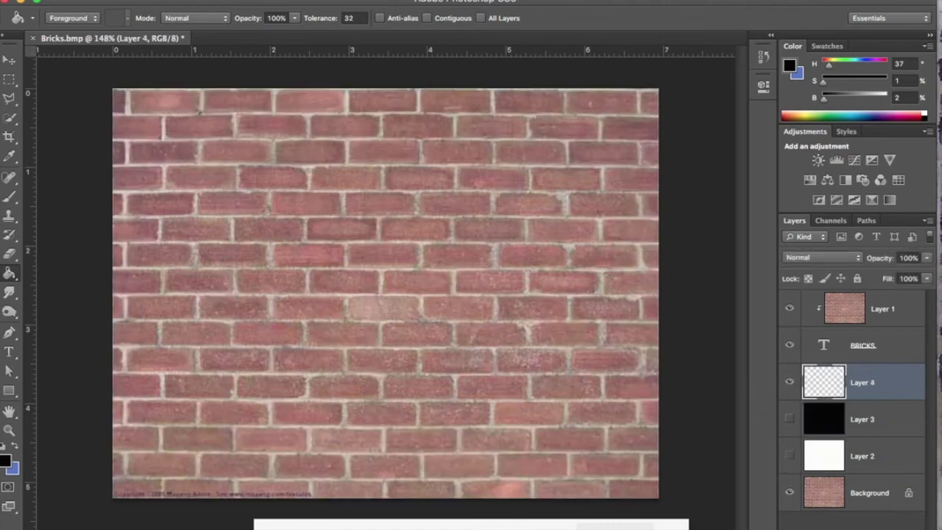
click(6, 461)
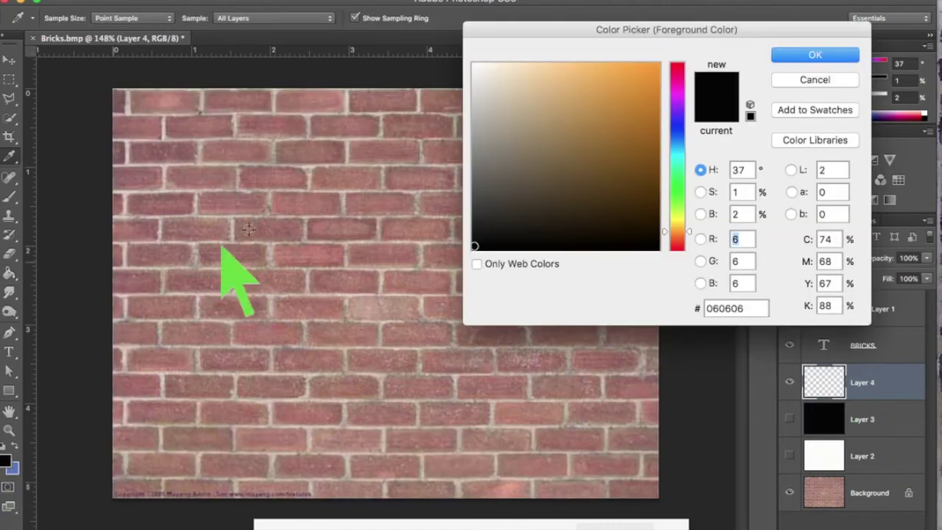
click(677, 240)
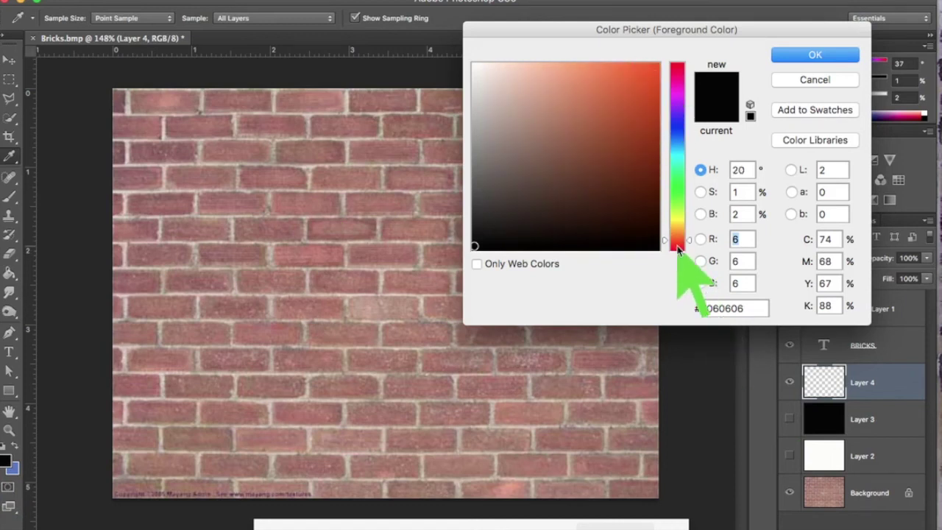
click(677, 248)
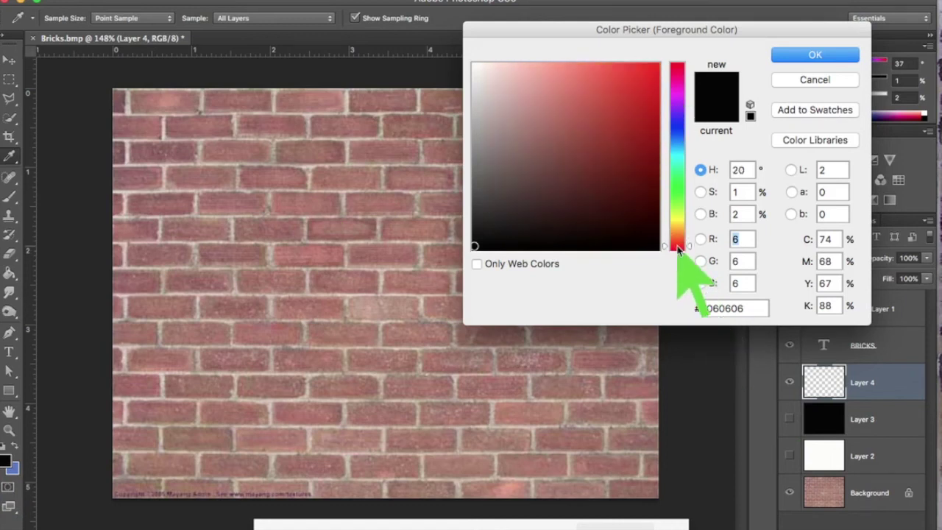
click(675, 68)
click(630, 83)
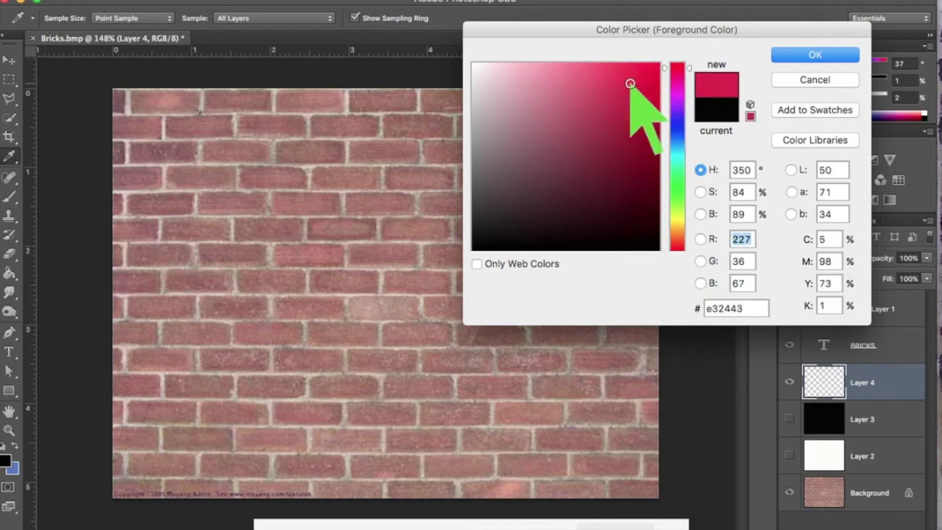
click(840, 57)
key(g)
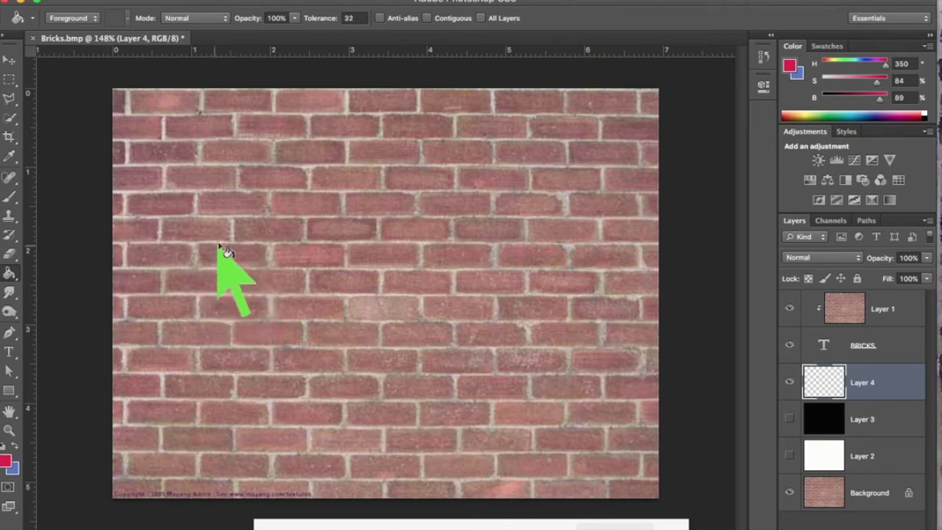
click(228, 268)
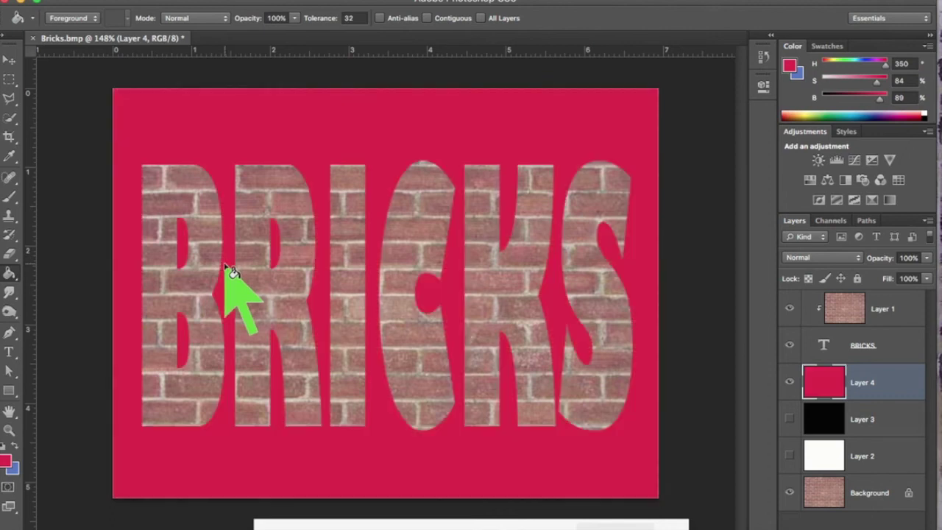
- Lower the opacity of the red Layer 4 to 49%
click(925, 259)
drag(927, 276, 894, 281)
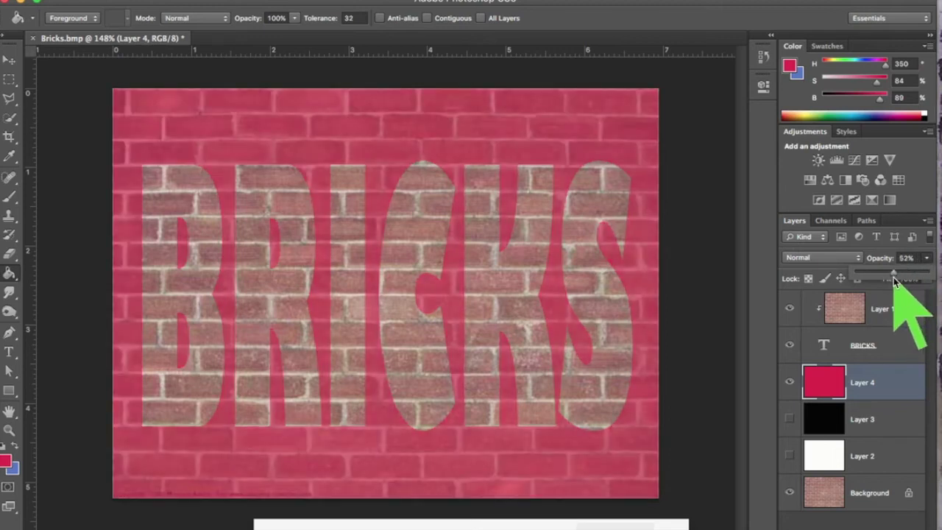
drag(894, 272, 891, 274)
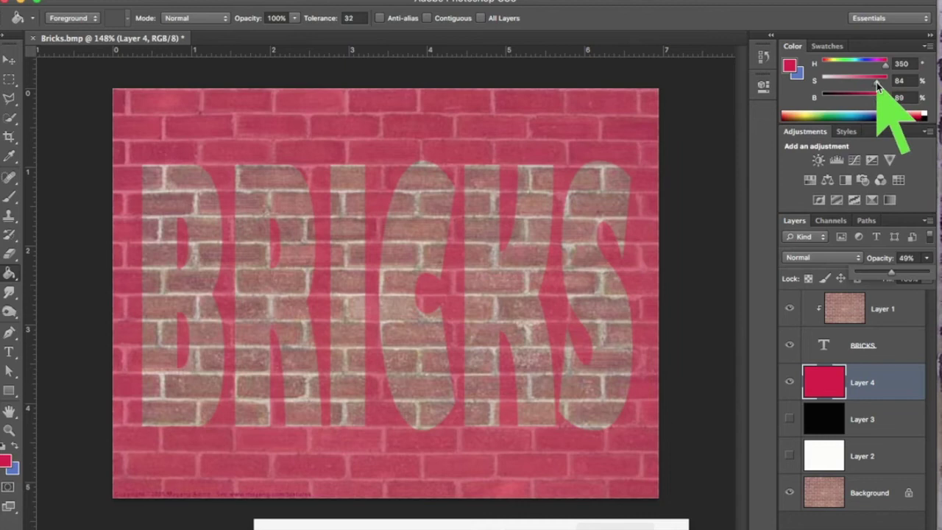
- Refill Layer 4 with a muted dark red at 52% saturation and 41% brightness, and select the clipped brick Layer 1
drag(877, 84, 860, 85)
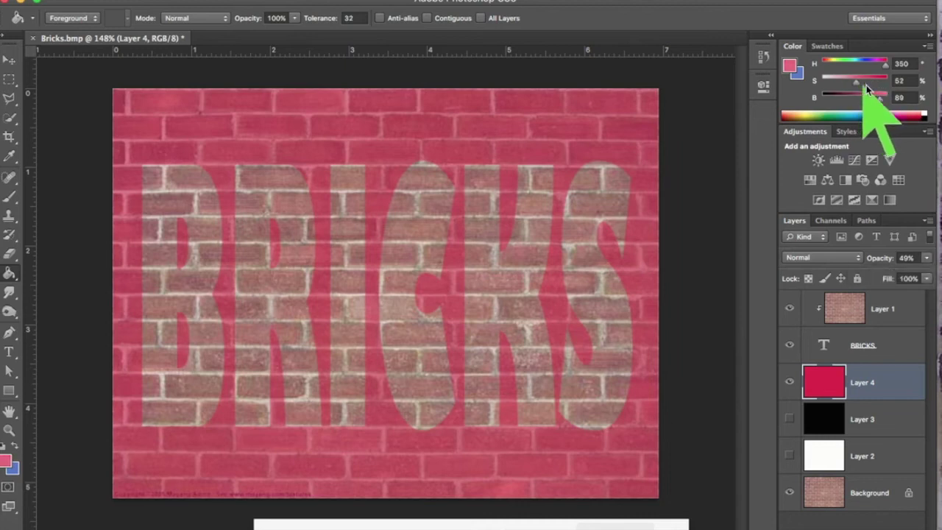
drag(879, 100, 863, 106)
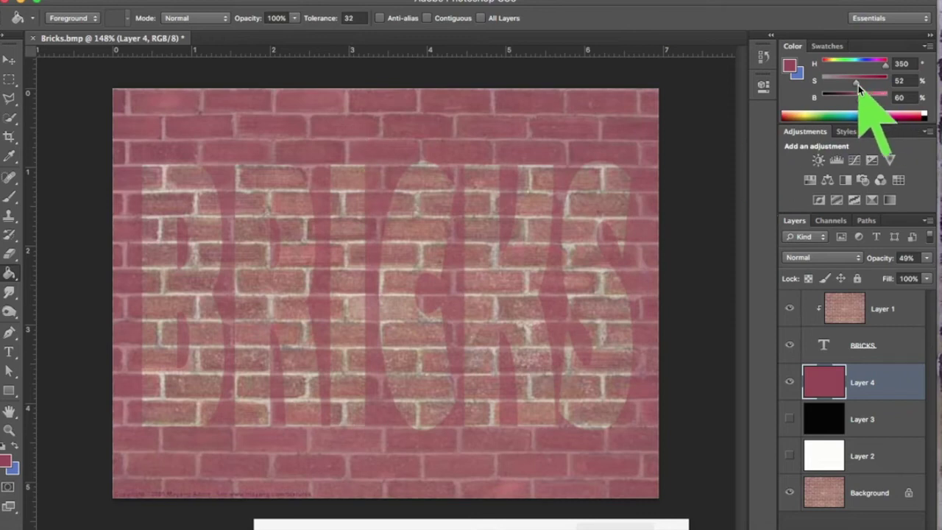
drag(859, 96, 848, 101)
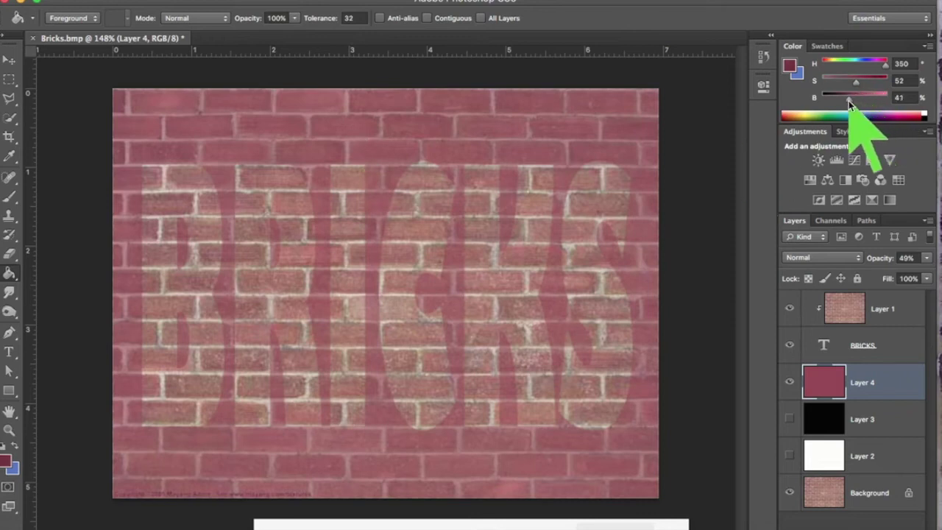
click(559, 146)
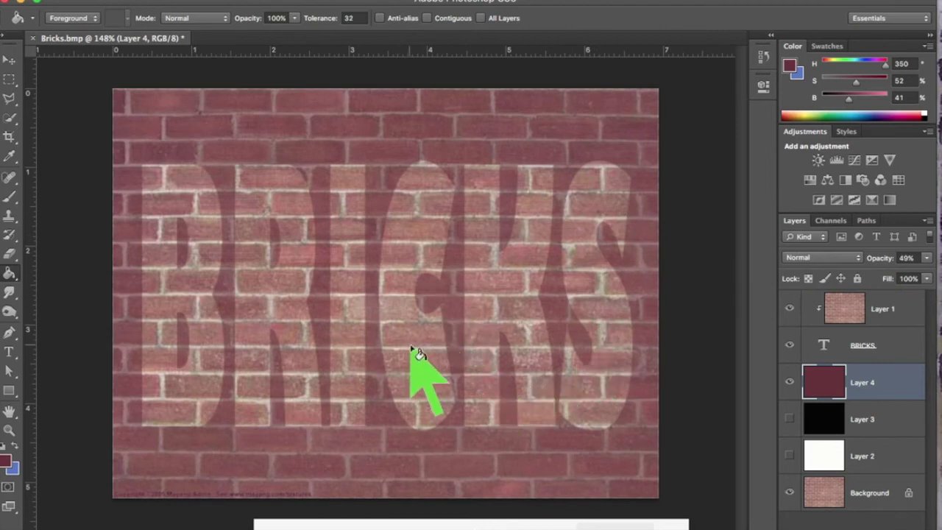
click(892, 300)
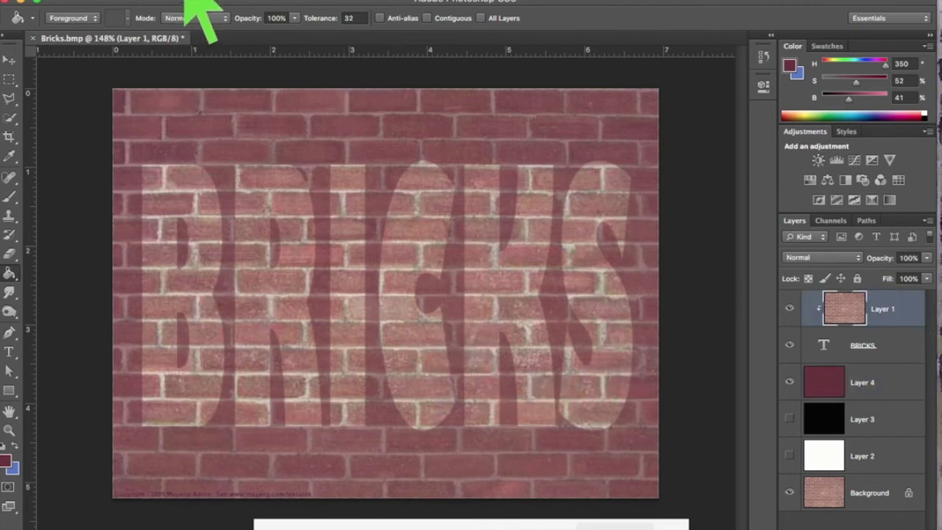
click(171, 2)
mouse_move(215, 4)
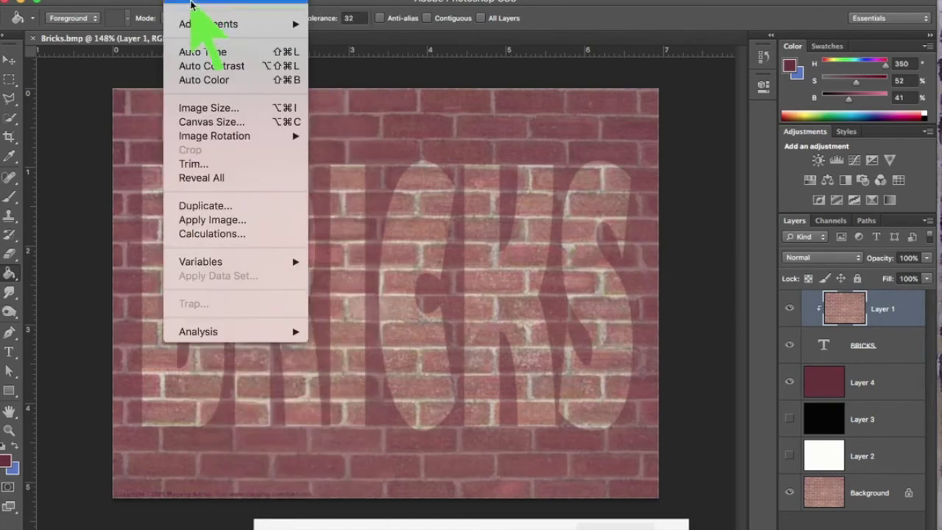
mouse_move(208, 24)
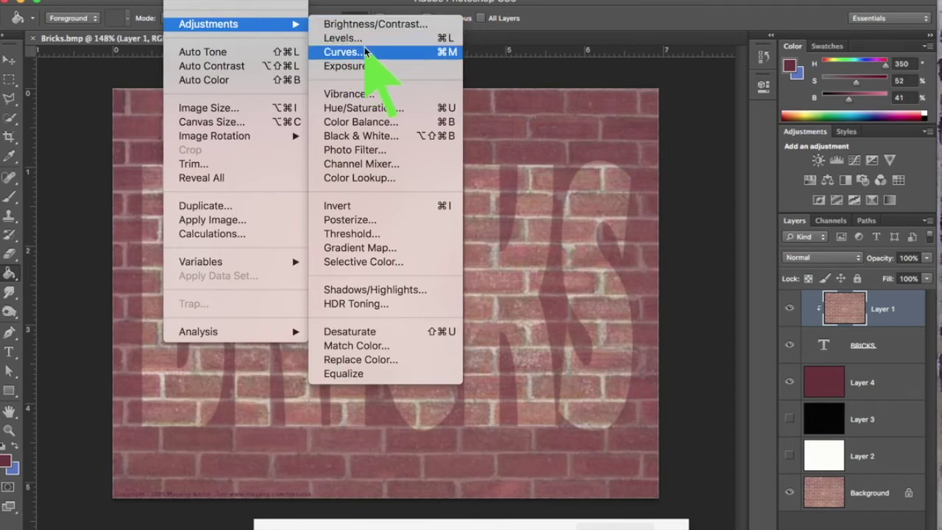
click(385, 38)
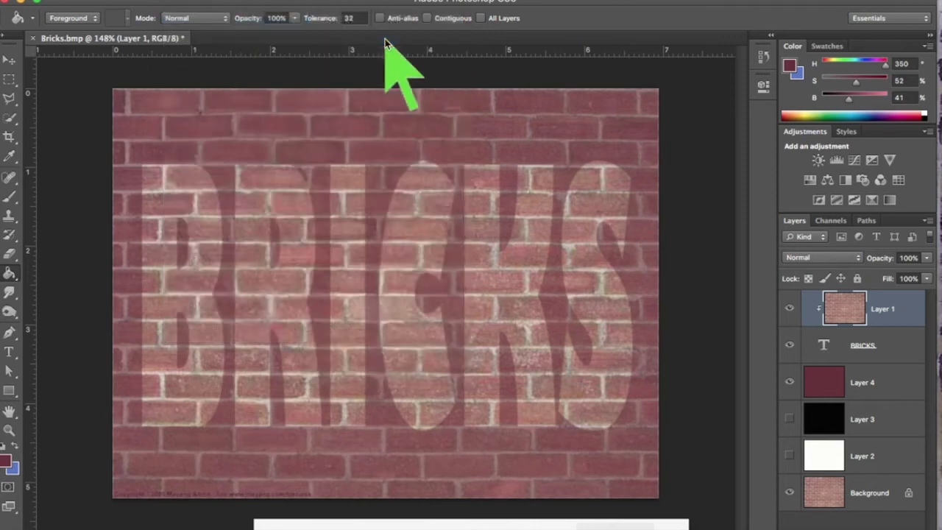
mouse_move(756, 204)
mouse_down()
mouse_move(732, 206)
mouse_move(767, 206)
mouse_move(755, 205)
mouse_up()
drag(847, 204, 821, 206)
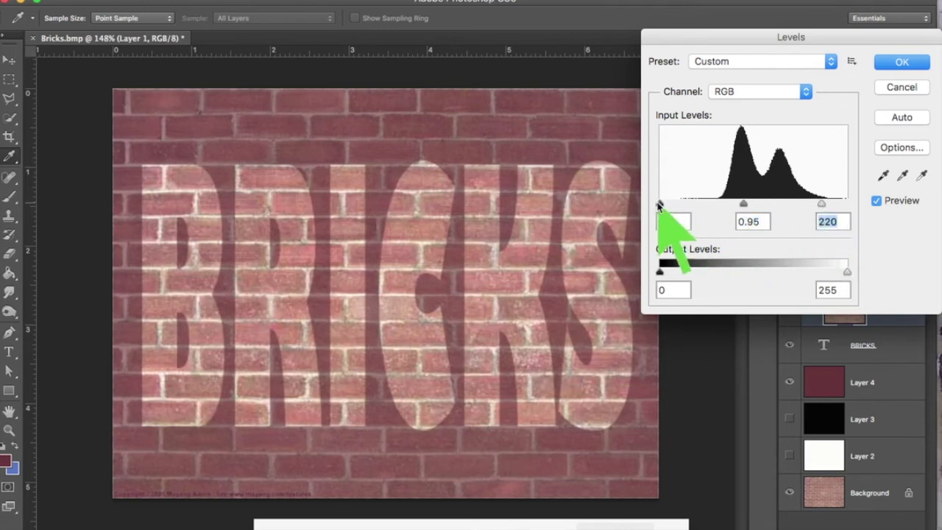
mouse_move(660, 204)
mouse_down()
mouse_move(721, 207)
mouse_move(671, 211)
mouse_up()
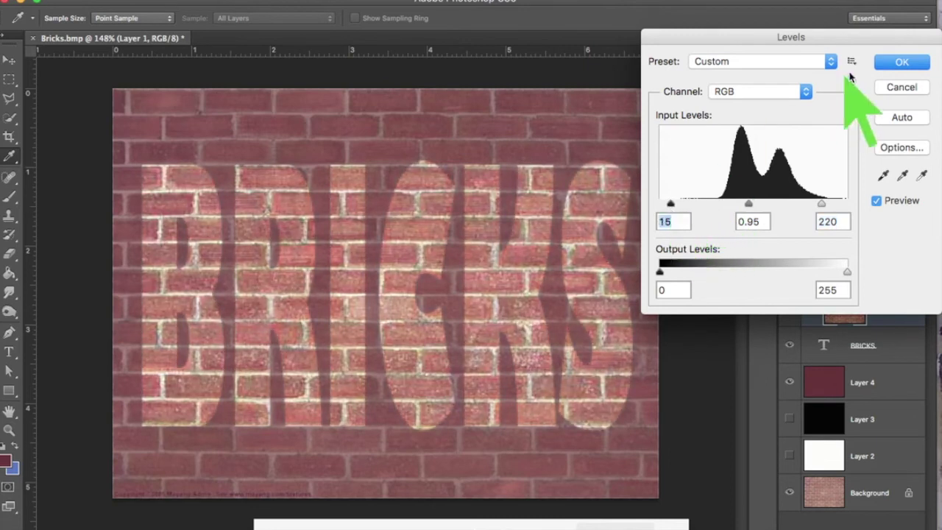
click(892, 88)
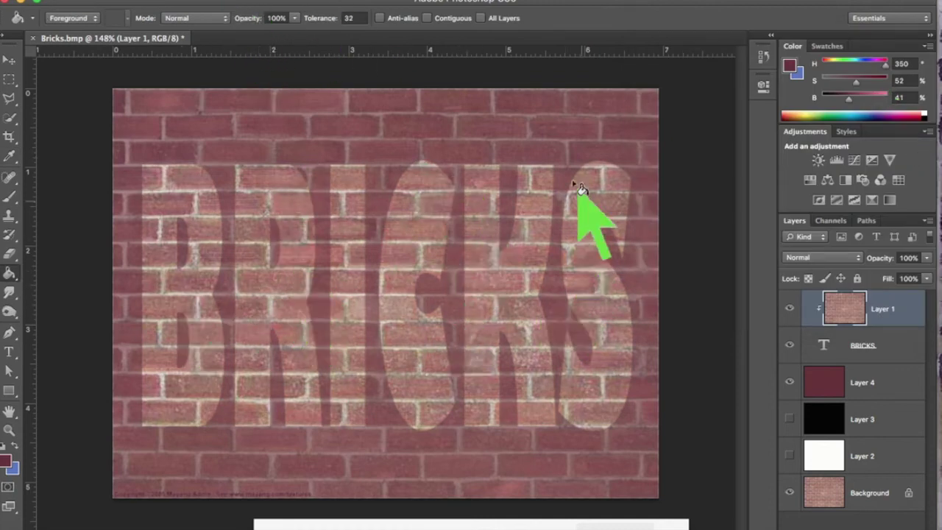
- Apply a Hue/Saturation adjustment to the clipped brick Layer 1 with saturation +47 and lightness +9
click(197, 2)
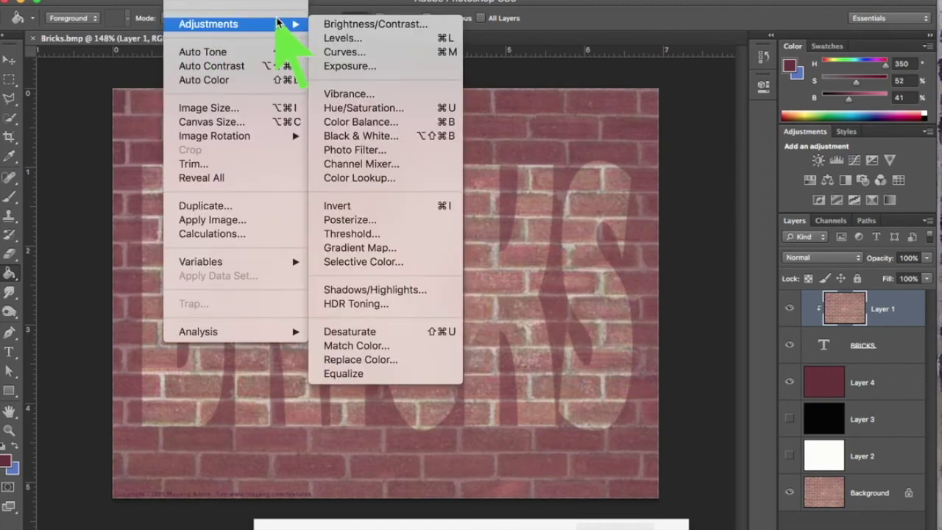
click(368, 109)
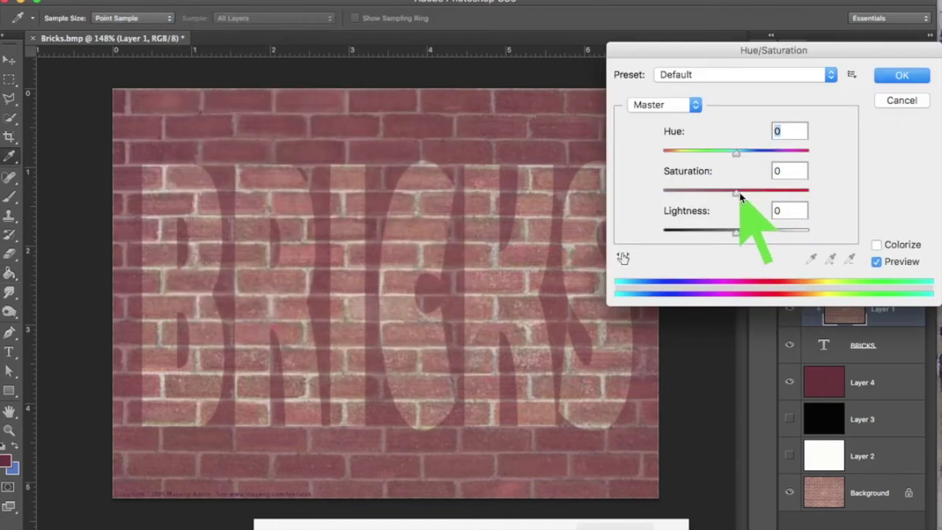
drag(741, 196, 770, 199)
mouse_move(741, 234)
mouse_down()
mouse_move(721, 235)
mouse_move(753, 237)
mouse_move(734, 238)
mouse_move(743, 239)
mouse_up()
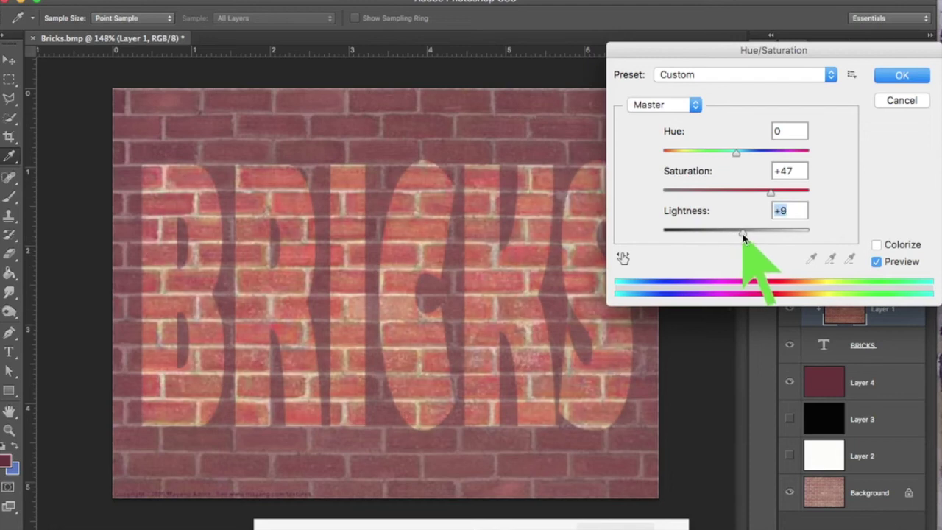
click(893, 74)
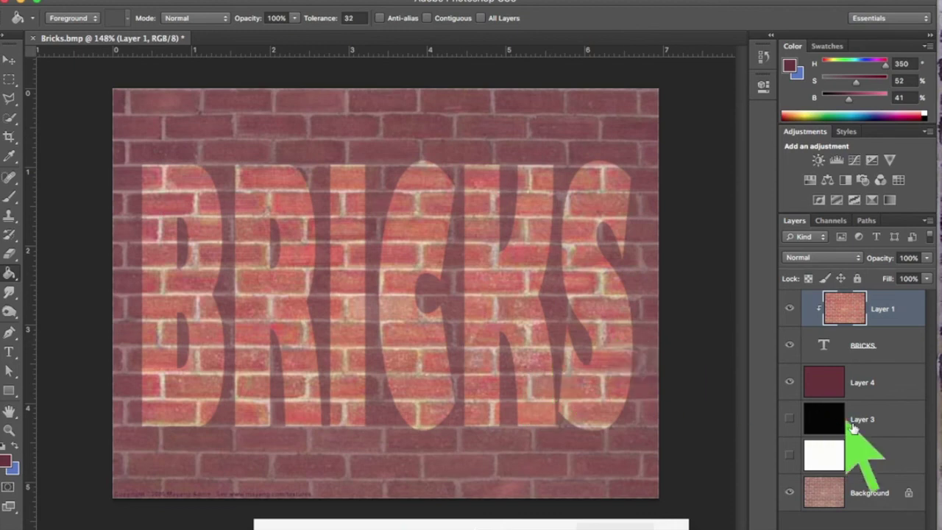
- Add a new empty layer directly above the dark red Layer 4, beneath the BRICKS text layer
key(super+shift+alt+n)
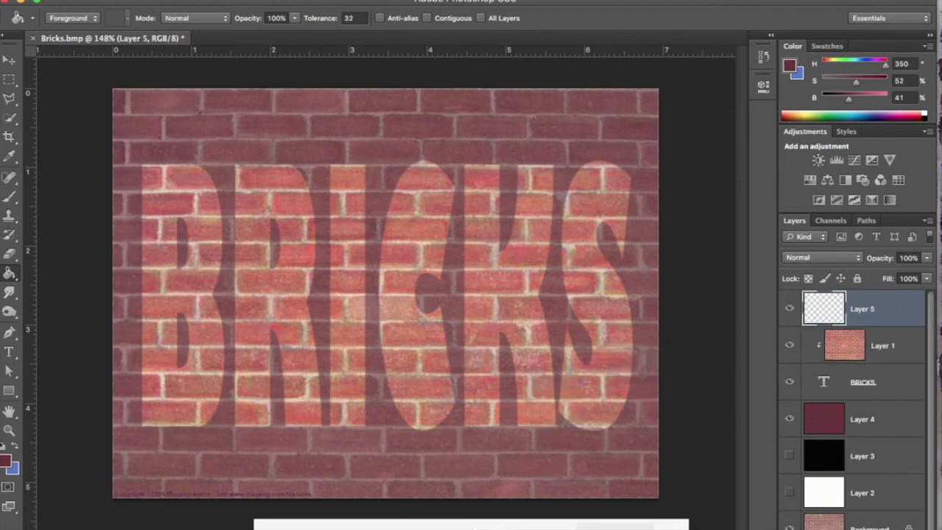
key(super+z)
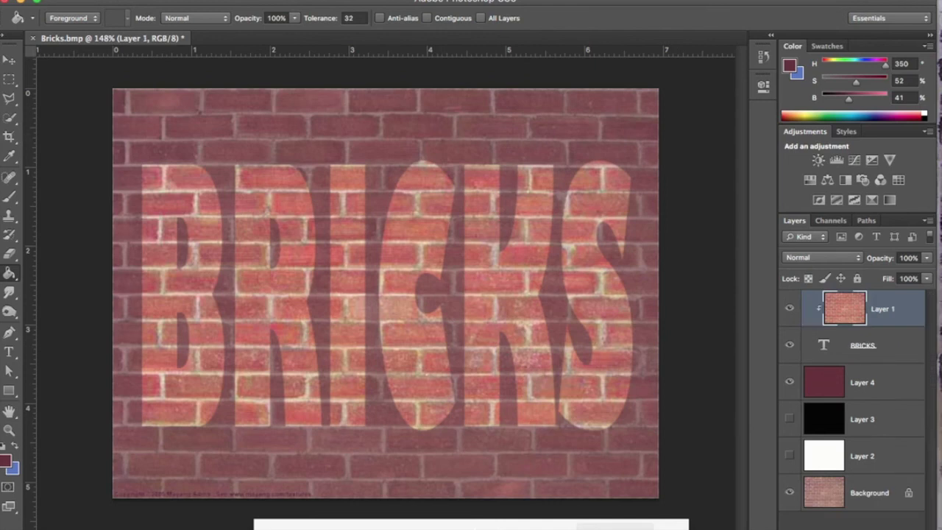
click(904, 387)
key(super+shift+alt+n)
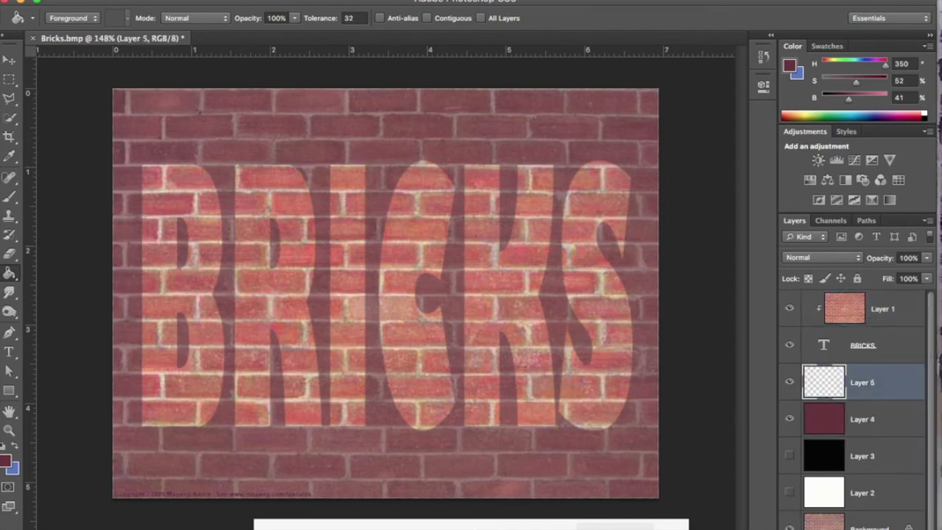
- Set the foreground color to dark green (#326937) and fill the new empty layer above Layer 4 with it
click(6, 461)
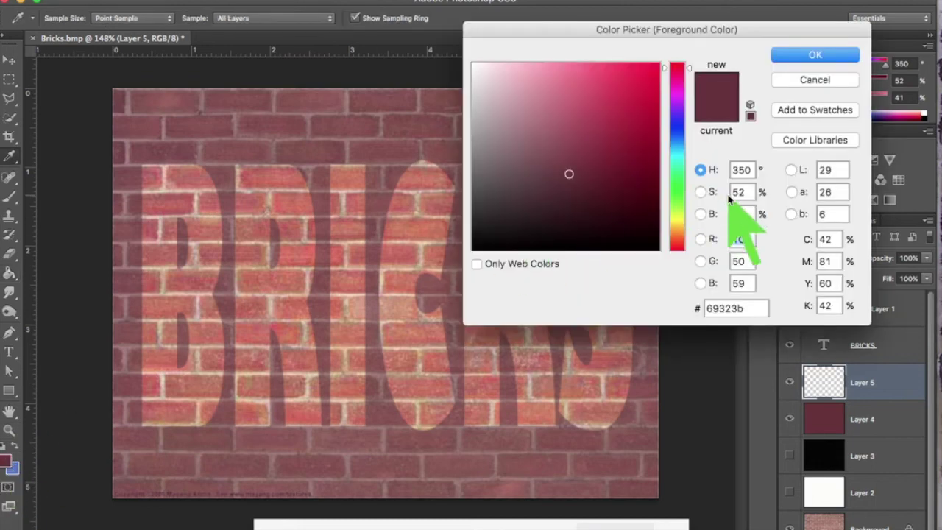
click(678, 187)
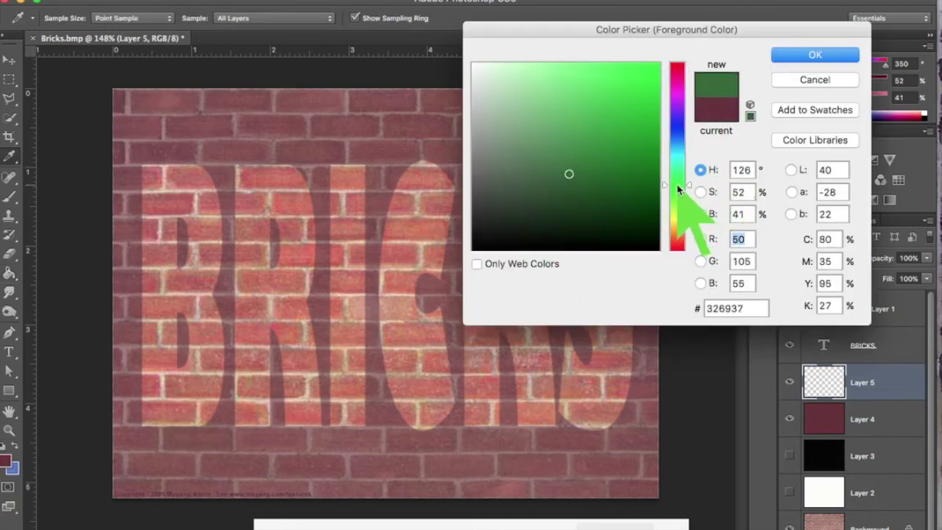
click(834, 58)
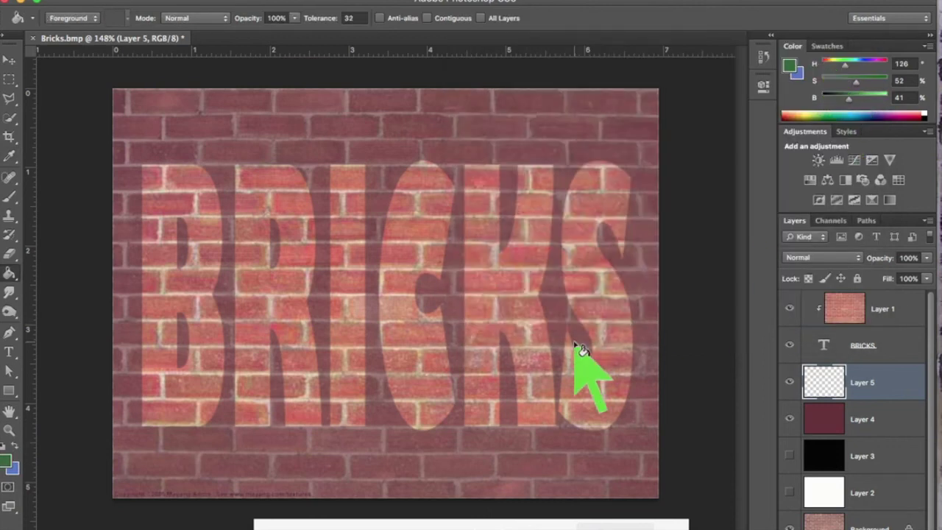
click(206, 460)
- Lower the opacity of the green overlay layer to 31%
click(927, 258)
drag(911, 277, 883, 274)
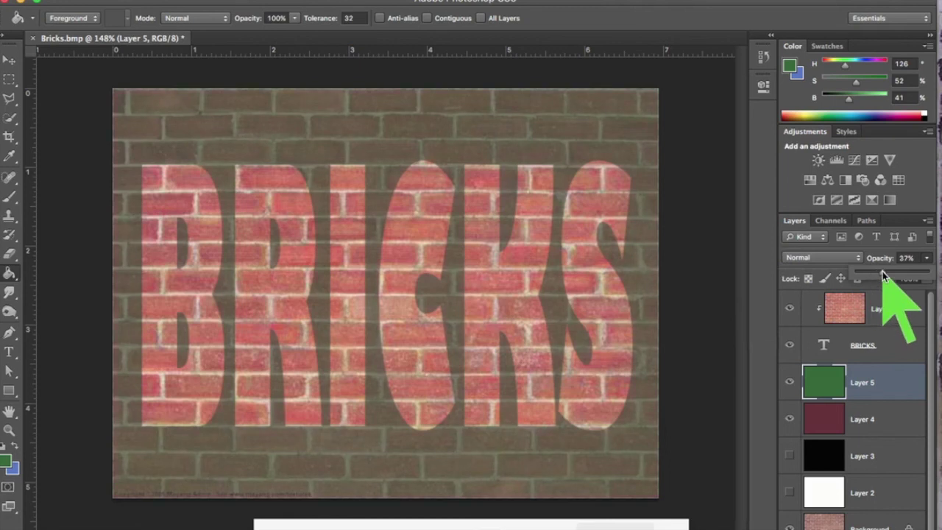
drag(884, 275, 886, 273)
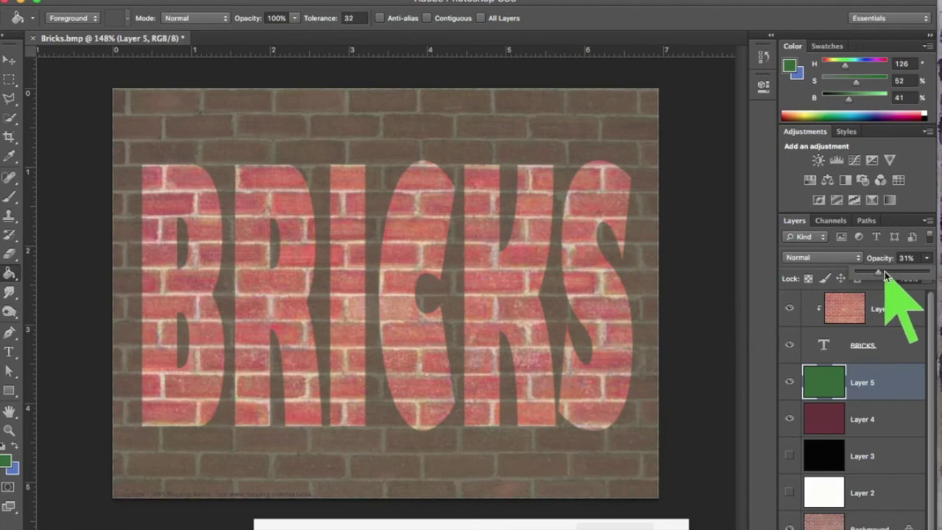